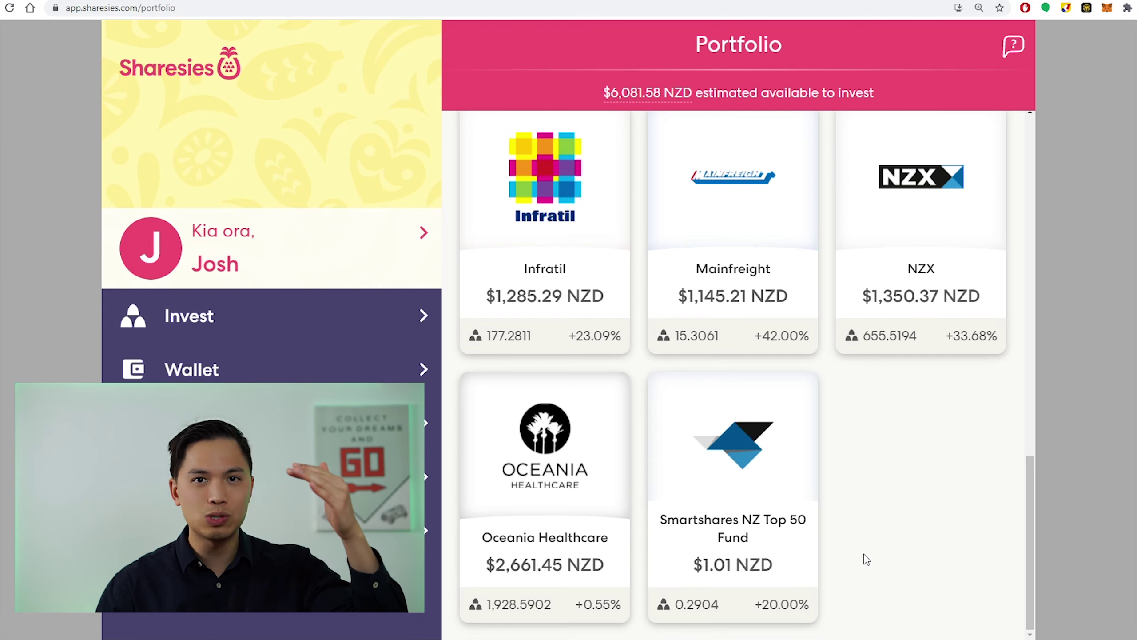
Look over the portfolio's diversity of funds and the individual company and fund holdings
scroll(867, 560, "up", 15)
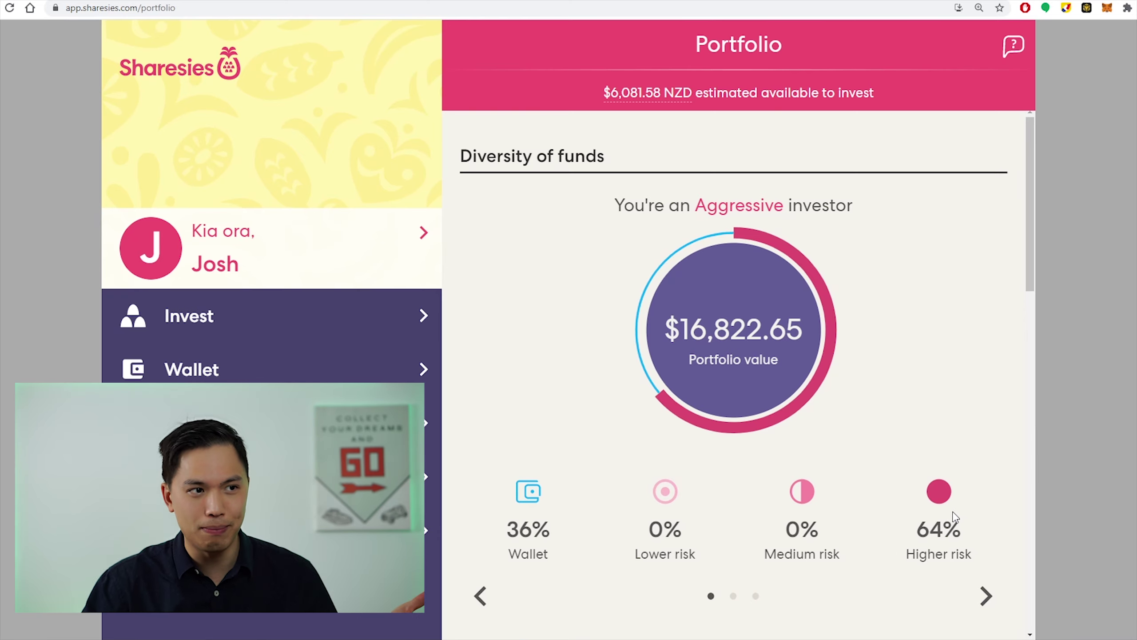
scroll(849, 480, "down", 1)
scroll(849, 481, "down", 15)
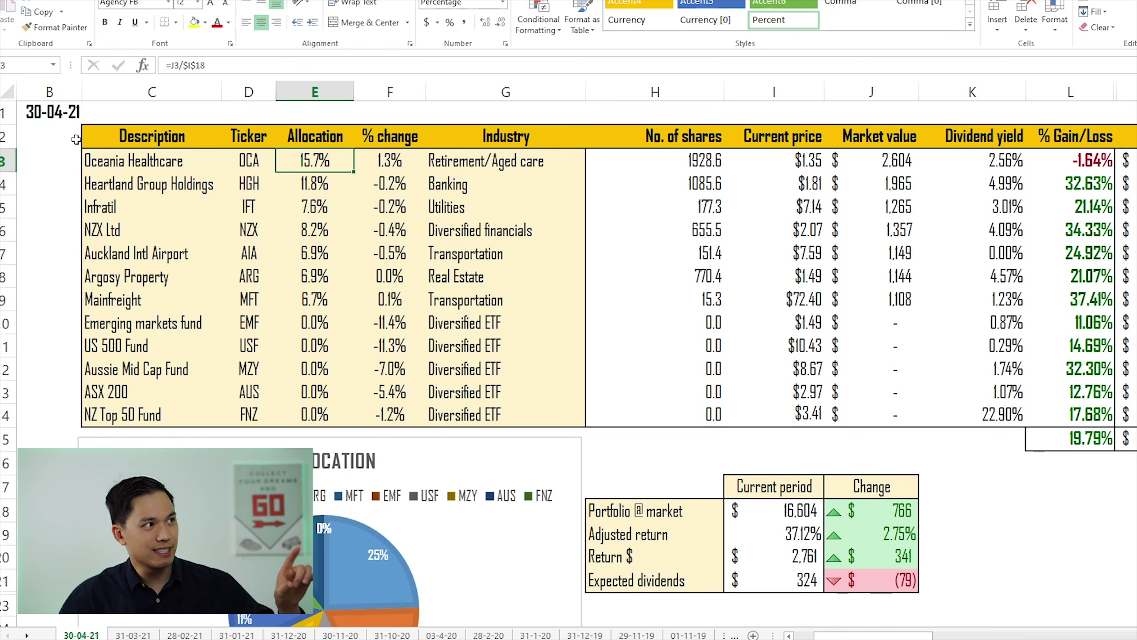
In the Excel portfolio sheet, inspect the 30-04-21 date, the current-period portfolio market value and the overall % gain/loss
left_click(57, 120)
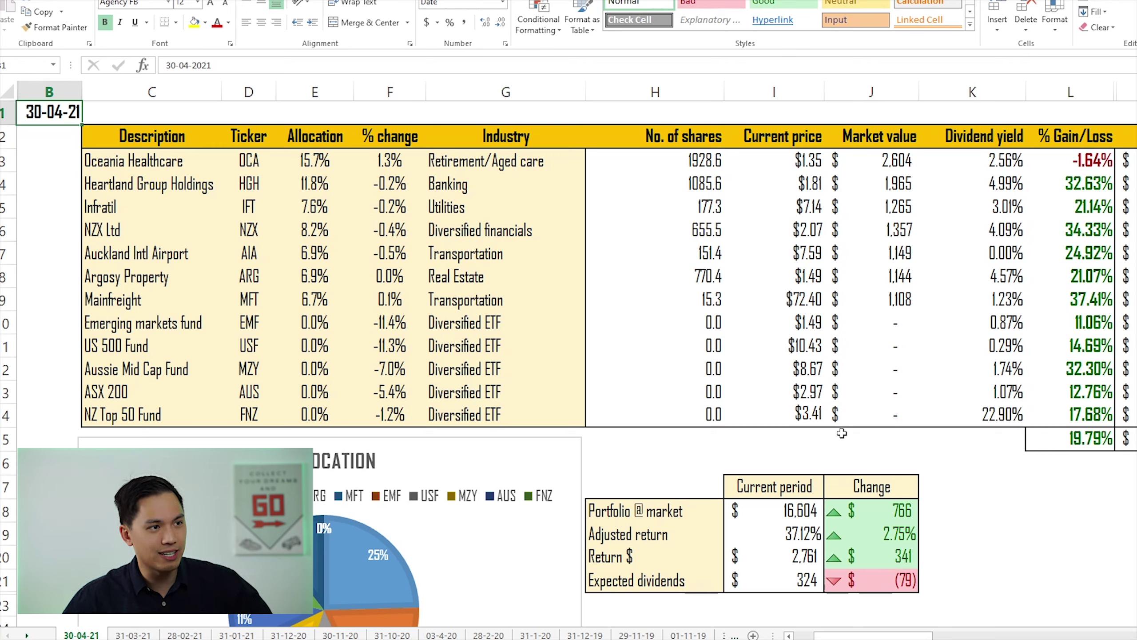
left_click(777, 509)
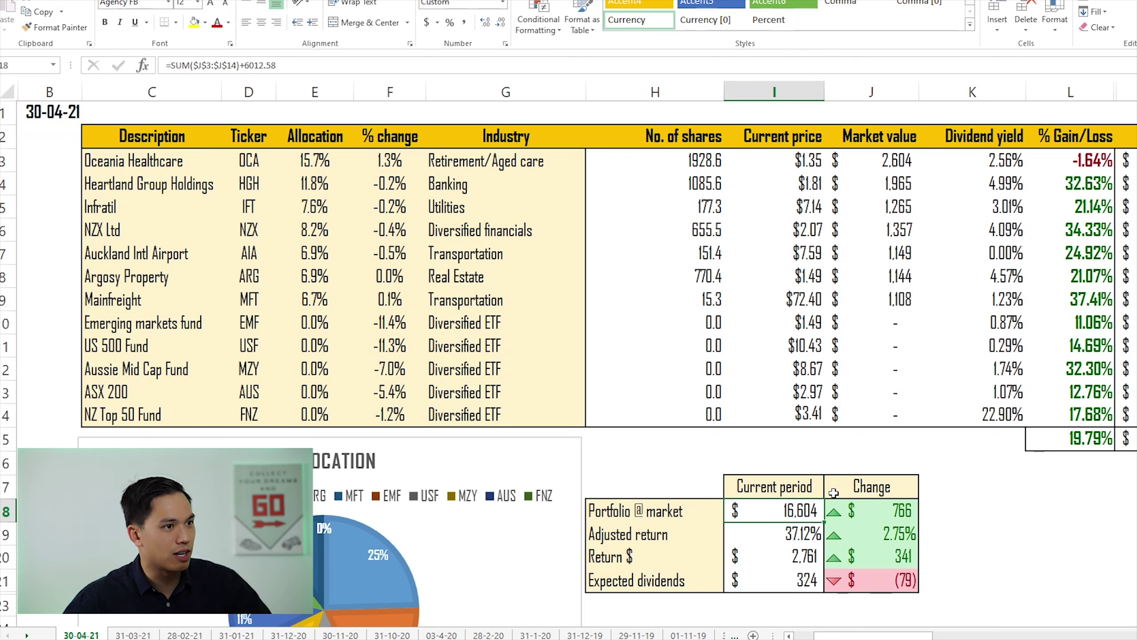
left_click(1079, 439)
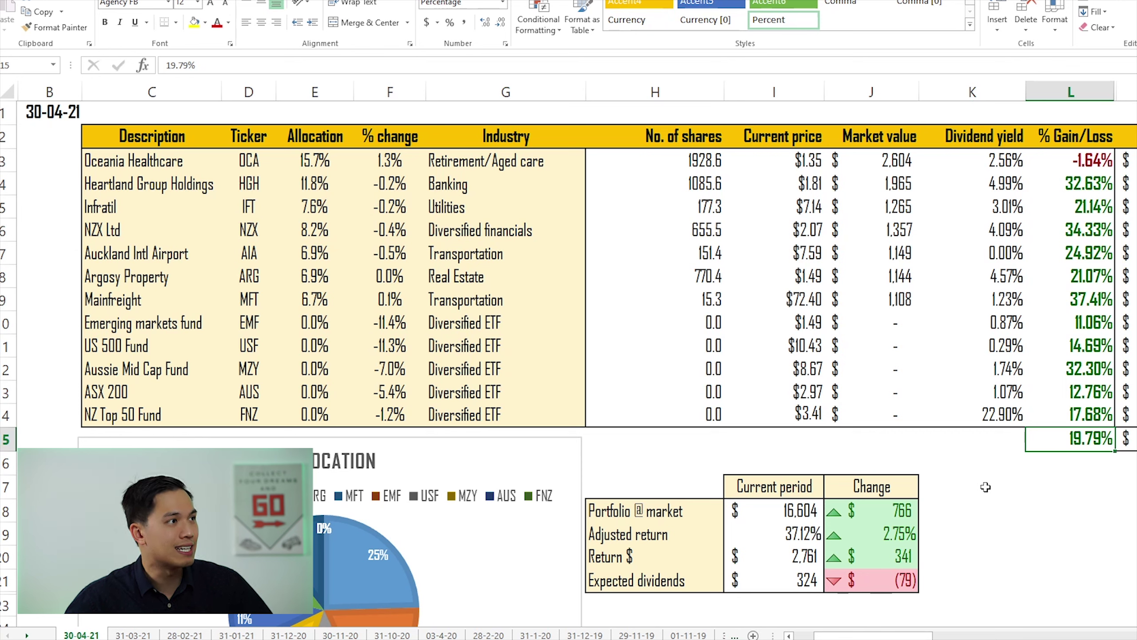
Examine Oceania Healthcare's allocation, % change and current price, checking the sheet's date
left_click(317, 159)
left_click(397, 162)
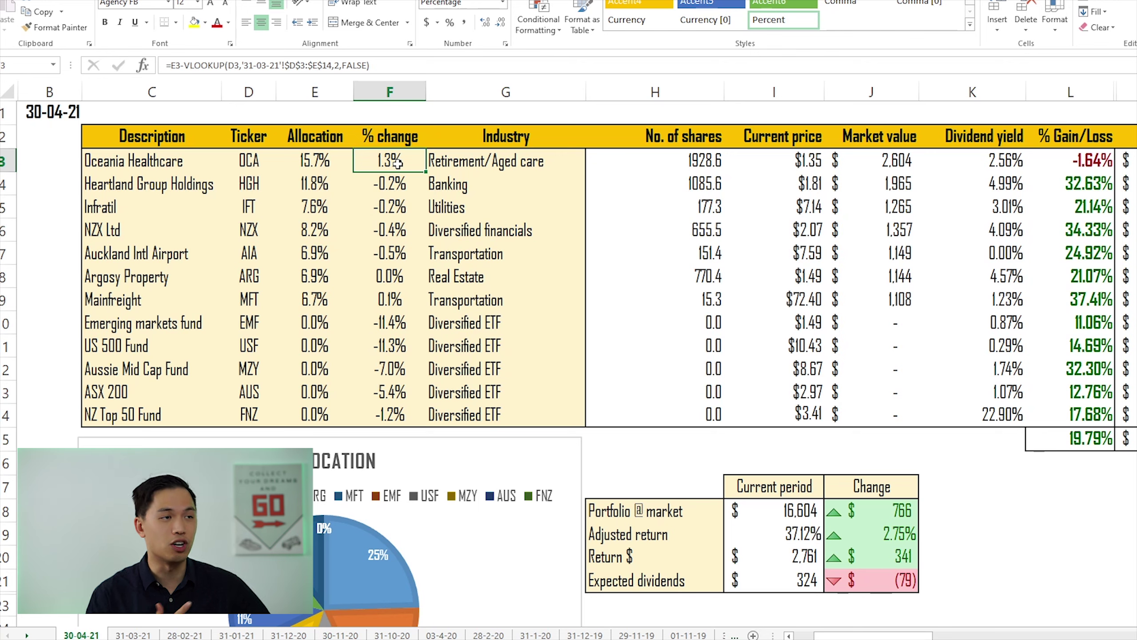
left_click(801, 154)
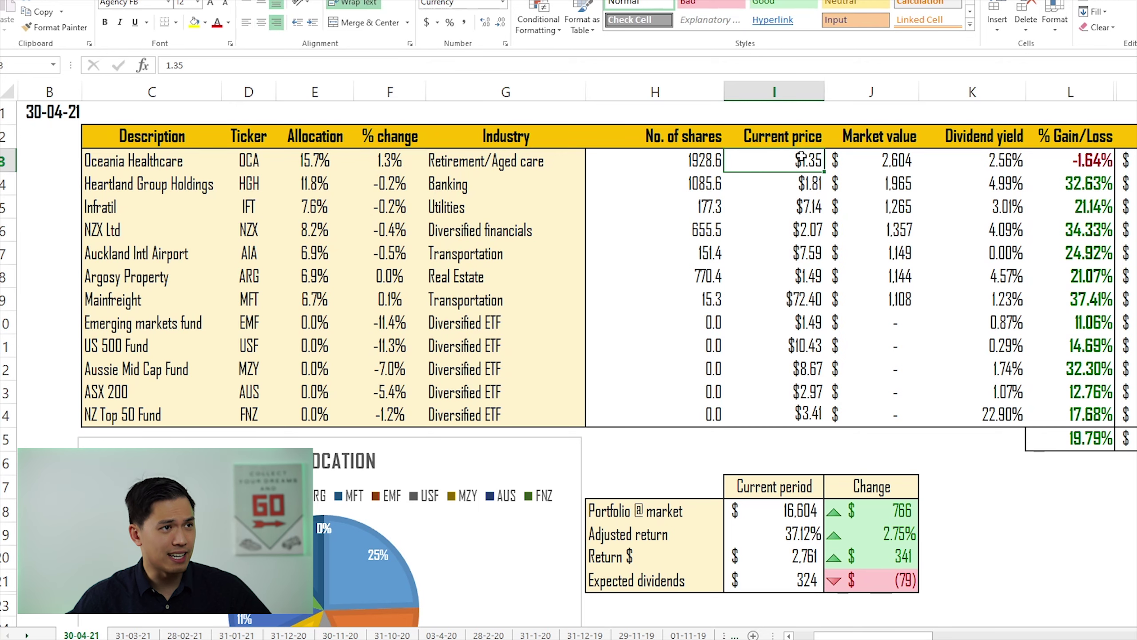
left_click(31, 112)
left_click(784, 161)
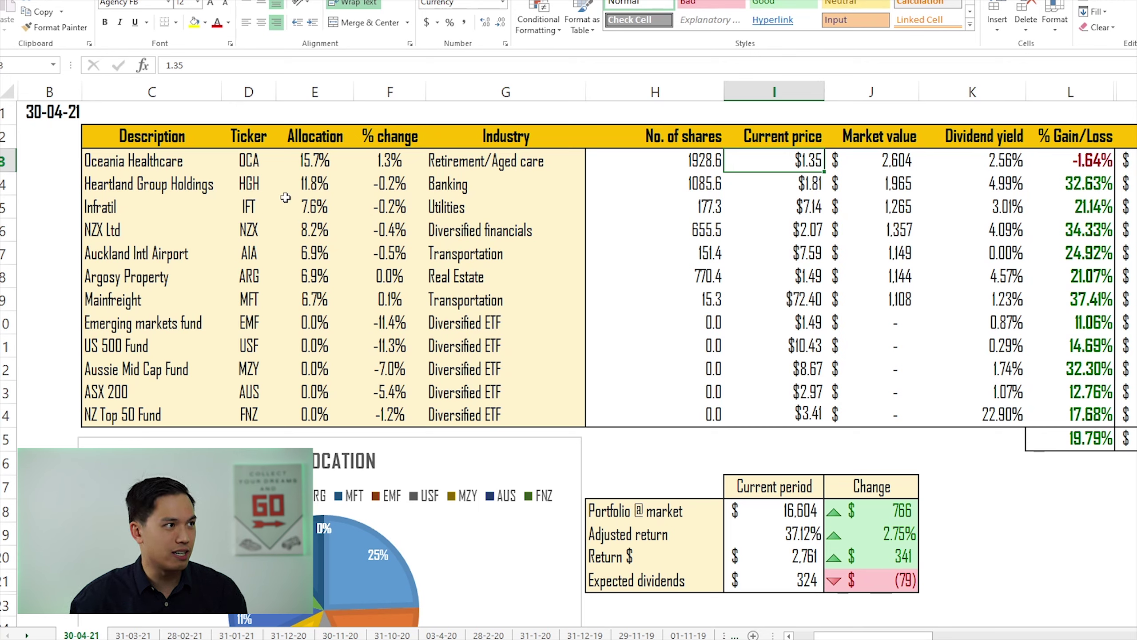
Select Heartland Group Holdings' allocation, switch to the browser, and highlight the rebound, mortgage book and impairment expense passages in the Westpac results articles
left_click(294, 183)
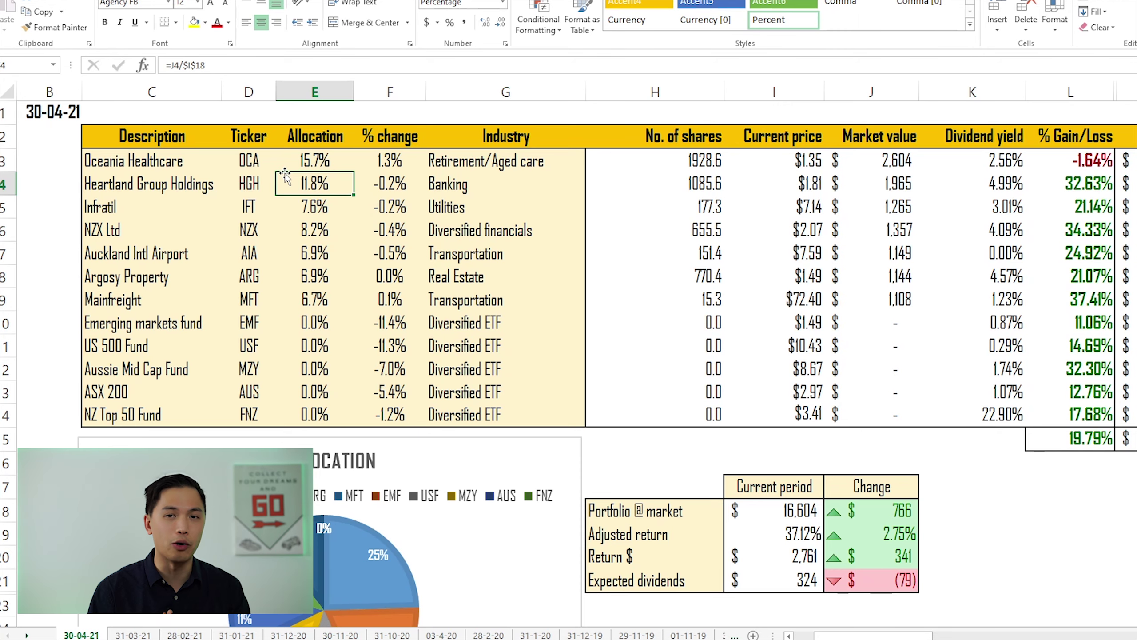
key("alt+Tab")
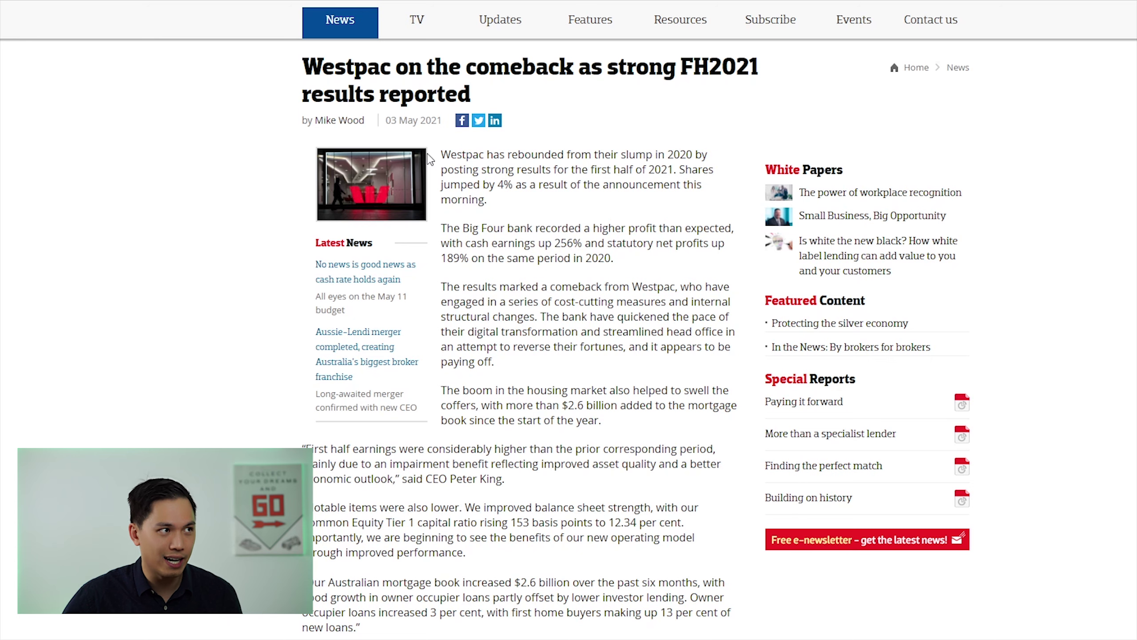
left_click_drag(441, 155, 513, 205)
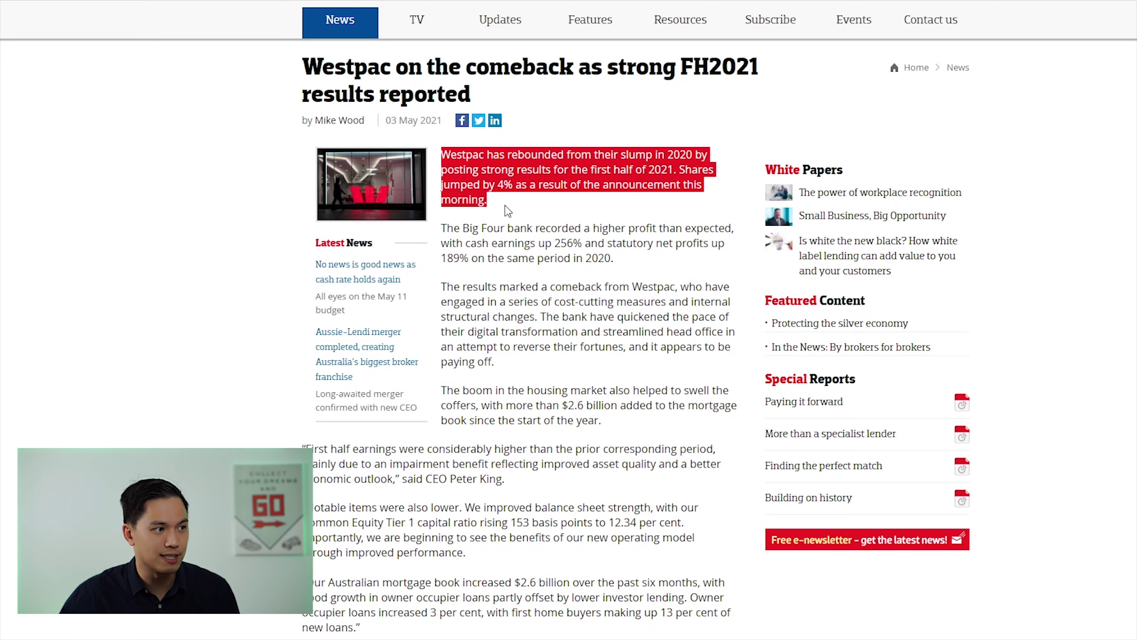
left_click(433, 323)
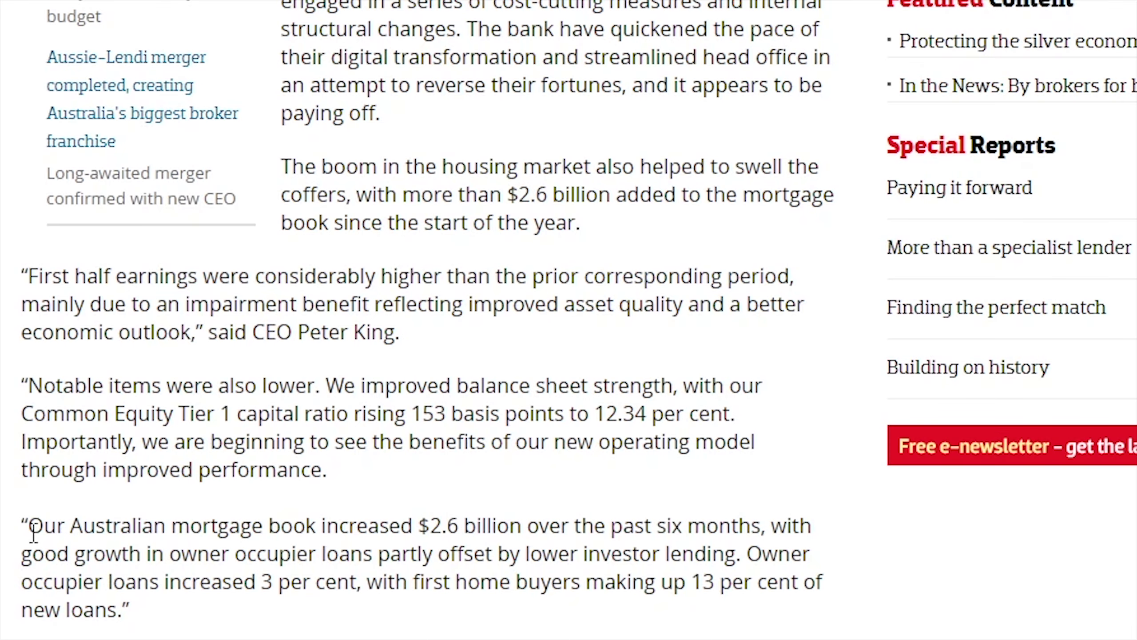
left_click_drag(33, 534, 243, 616)
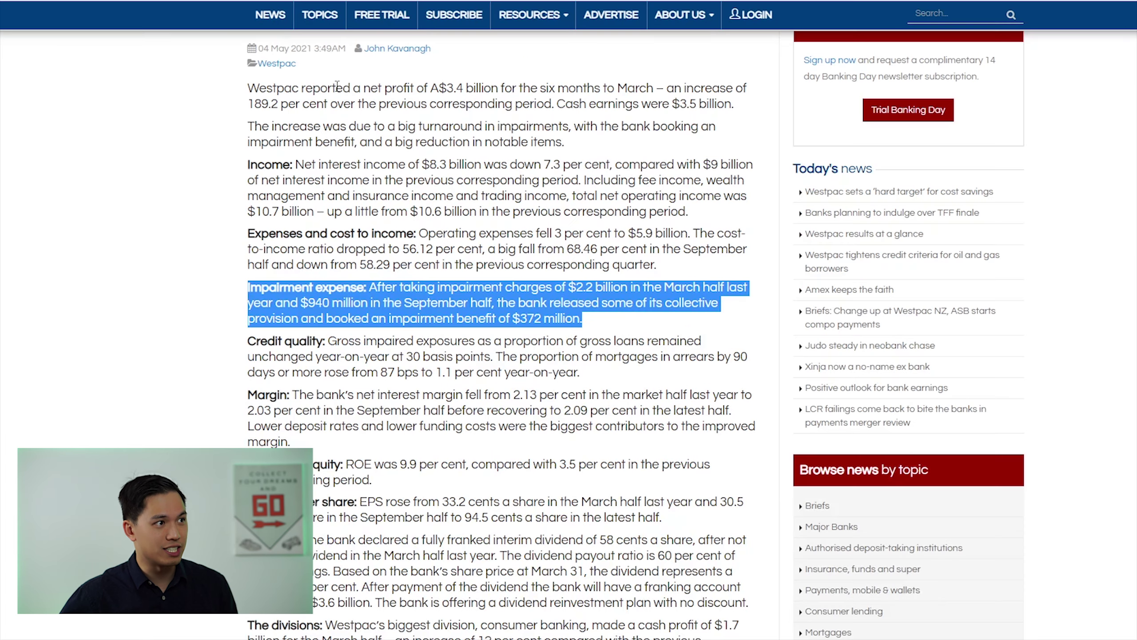
left_click(208, 319)
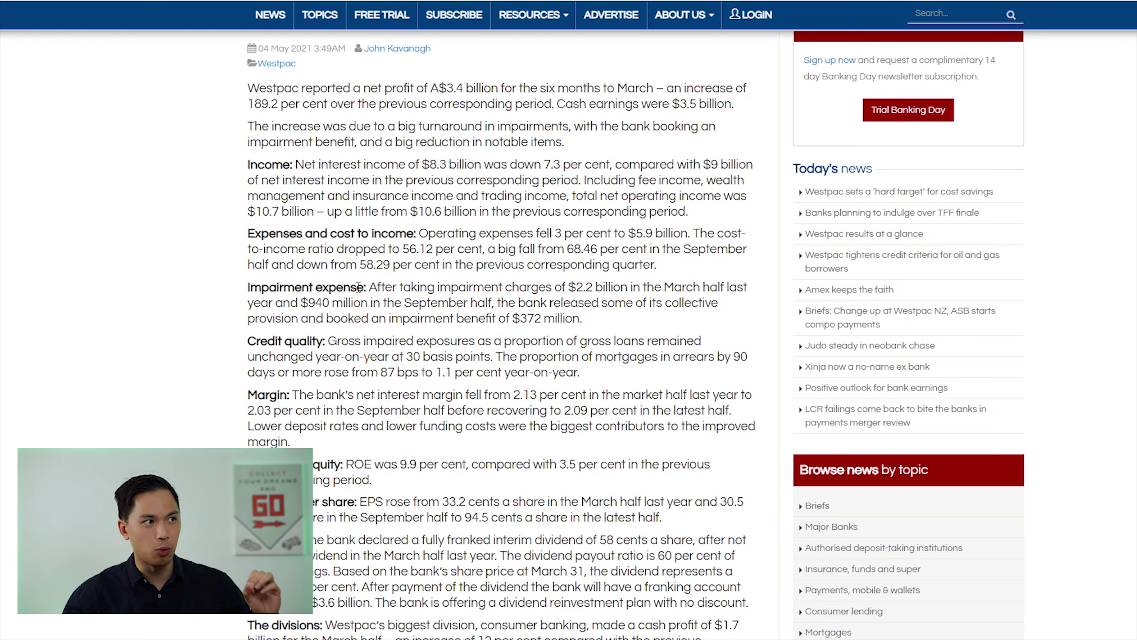
left_click_drag(371, 287, 584, 320)
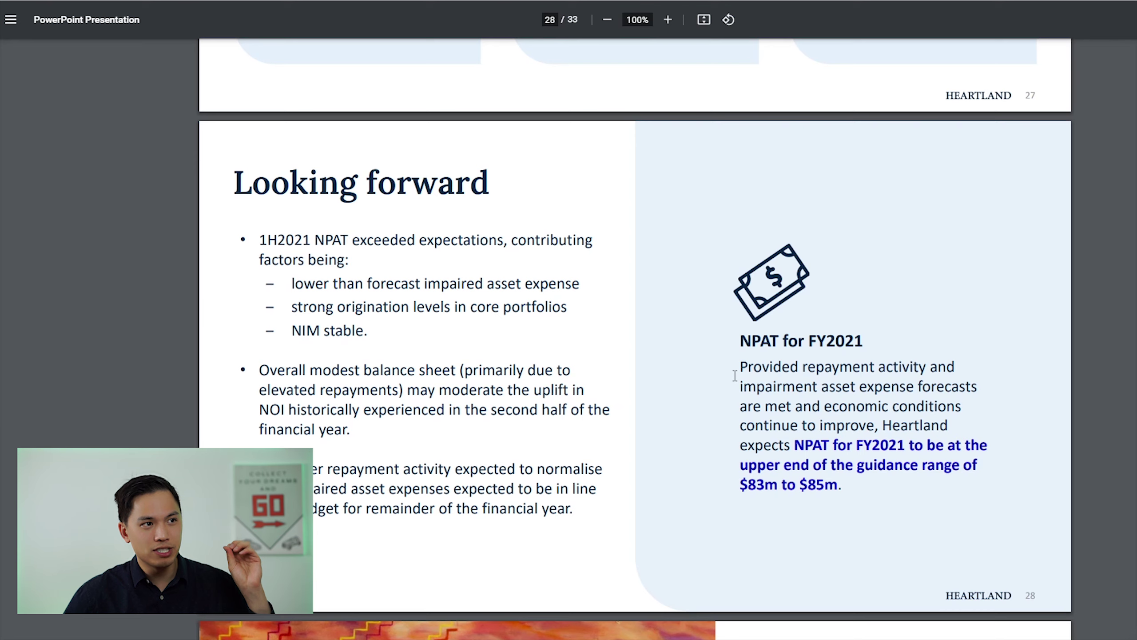
Highlight the NPAT for FY2021 outlook on the Heartland presentation's Looking forward slide, singling out the $85m figure
left_click_drag(740, 369, 842, 486)
left_click(868, 494)
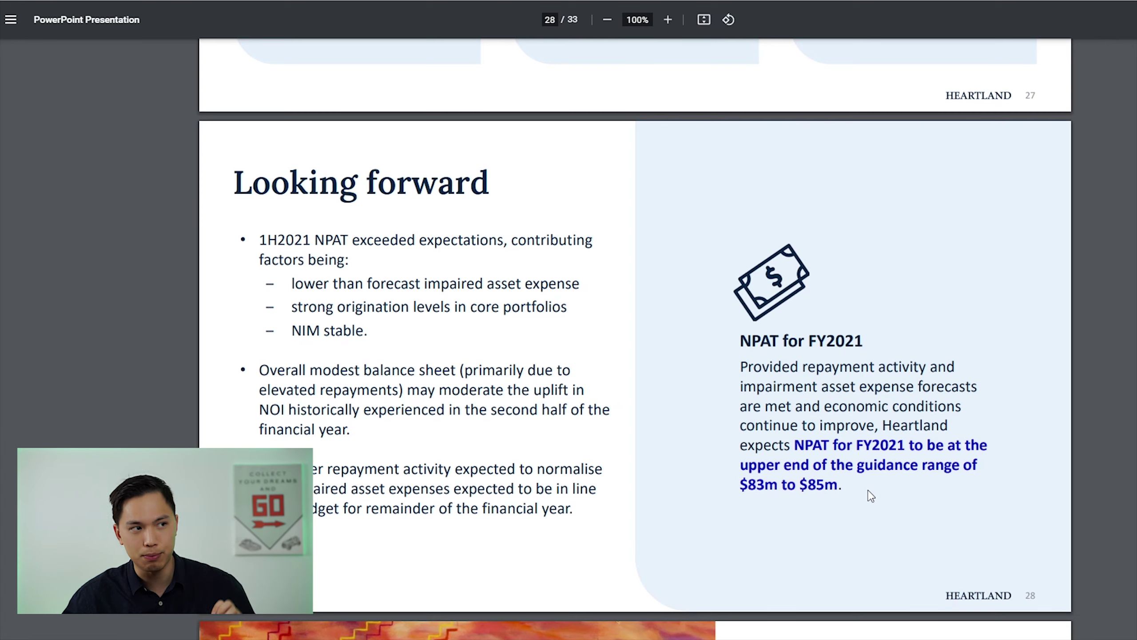
left_click_drag(800, 478, 856, 489)
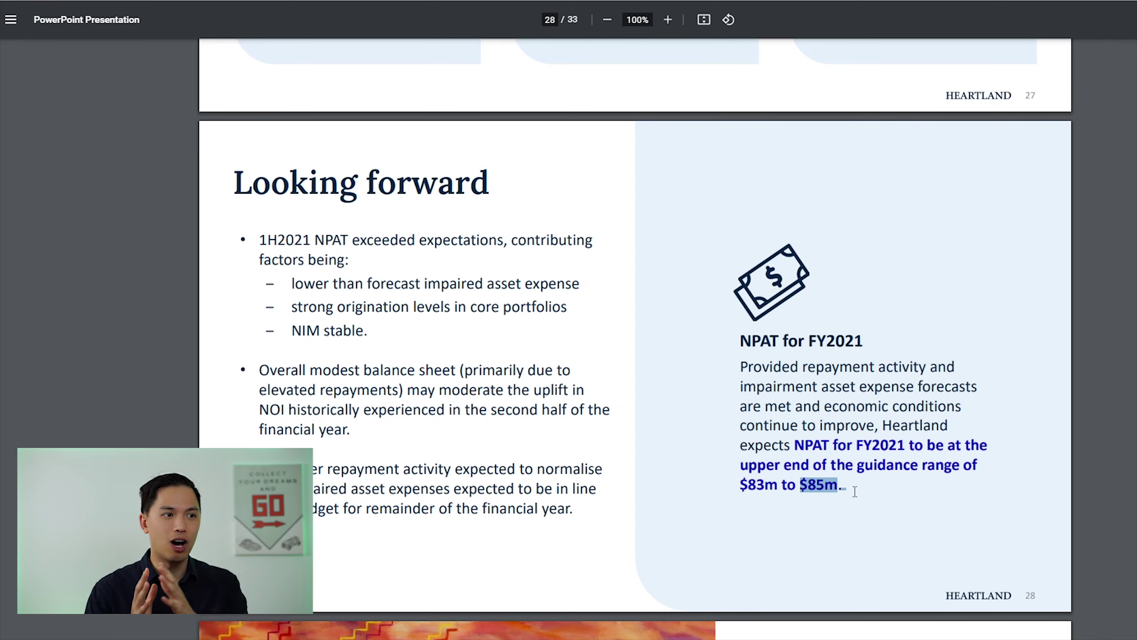
Select Infratil's allocation in Excel, and highlight the per-share increase and NZ$2,000.2 million proceeds in the Tilt scheme announcement in the browser
key("alt+Tab")
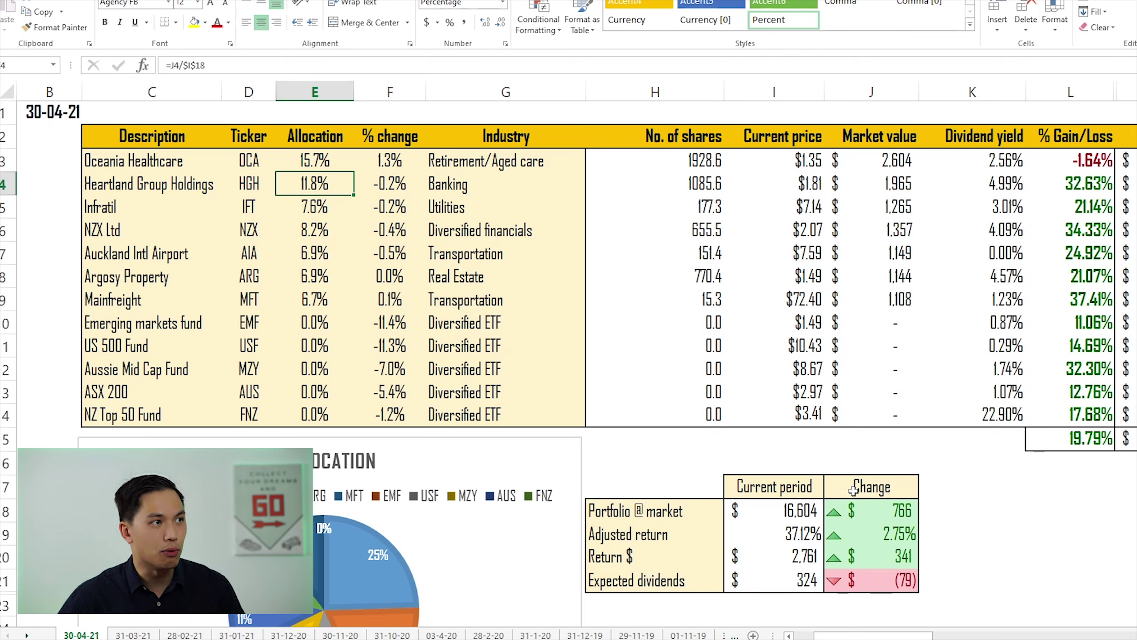
key("Down")
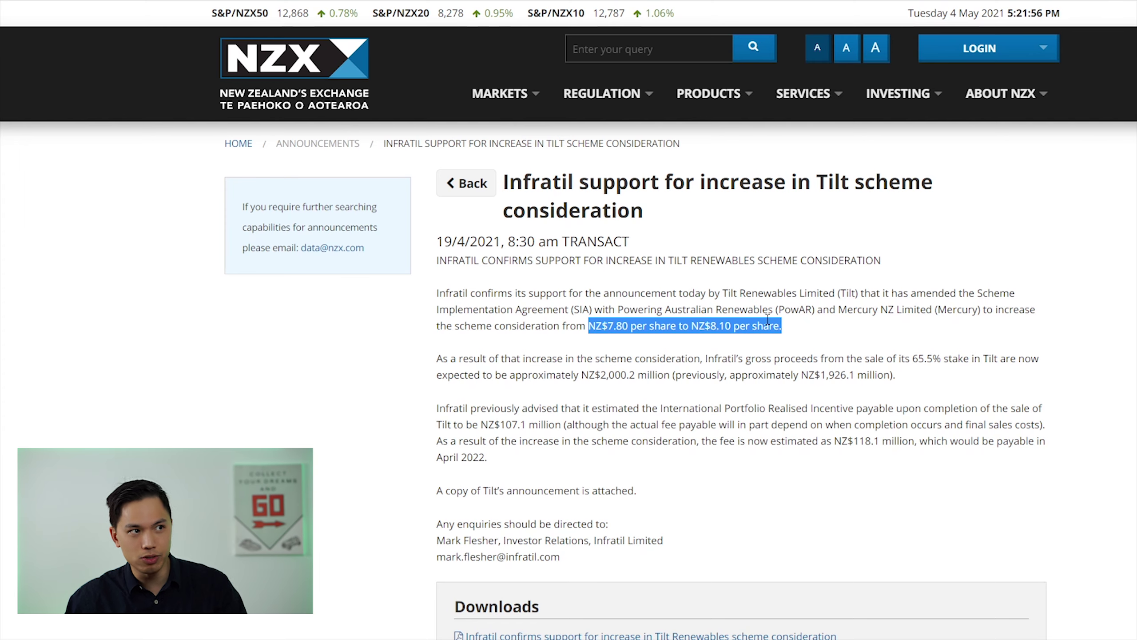
left_click(796, 322)
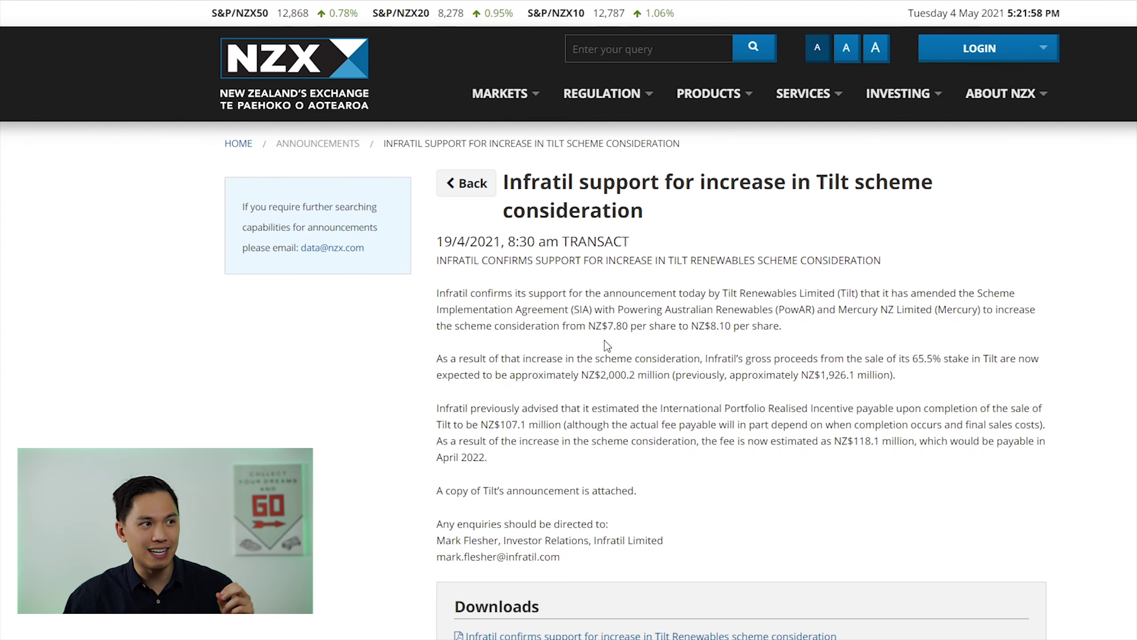
left_click_drag(588, 326, 787, 336)
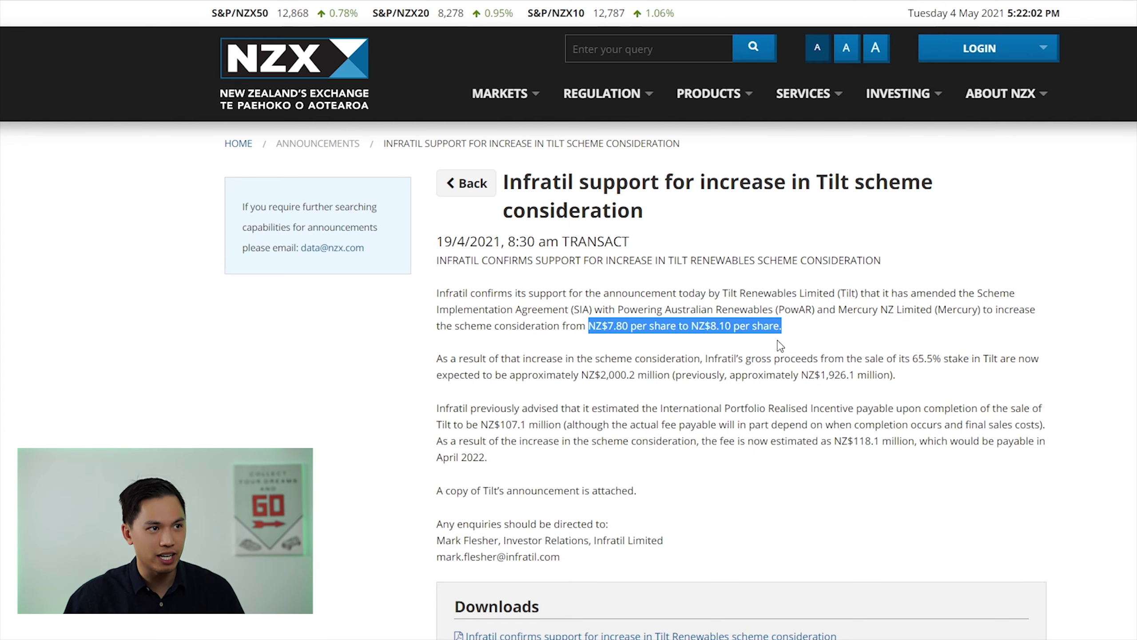
left_click_drag(588, 375, 666, 379)
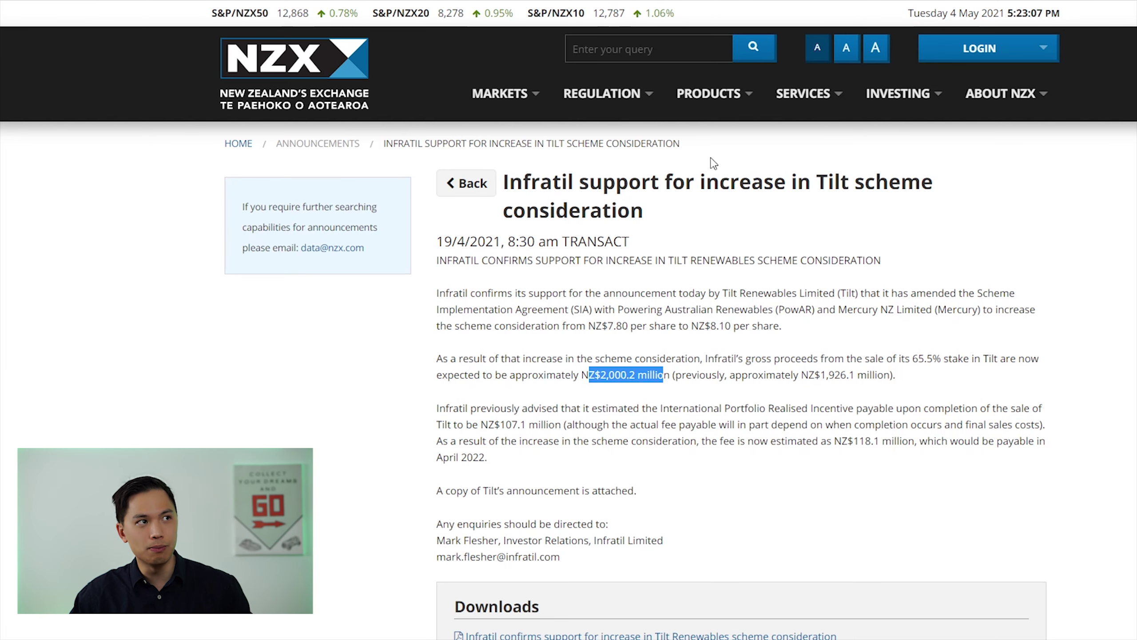
Check the 2018 announcement of Infratil and Mercury's full offer for Tilt Renewables and return to the 2021 announcement
key("ctrl+Tab")
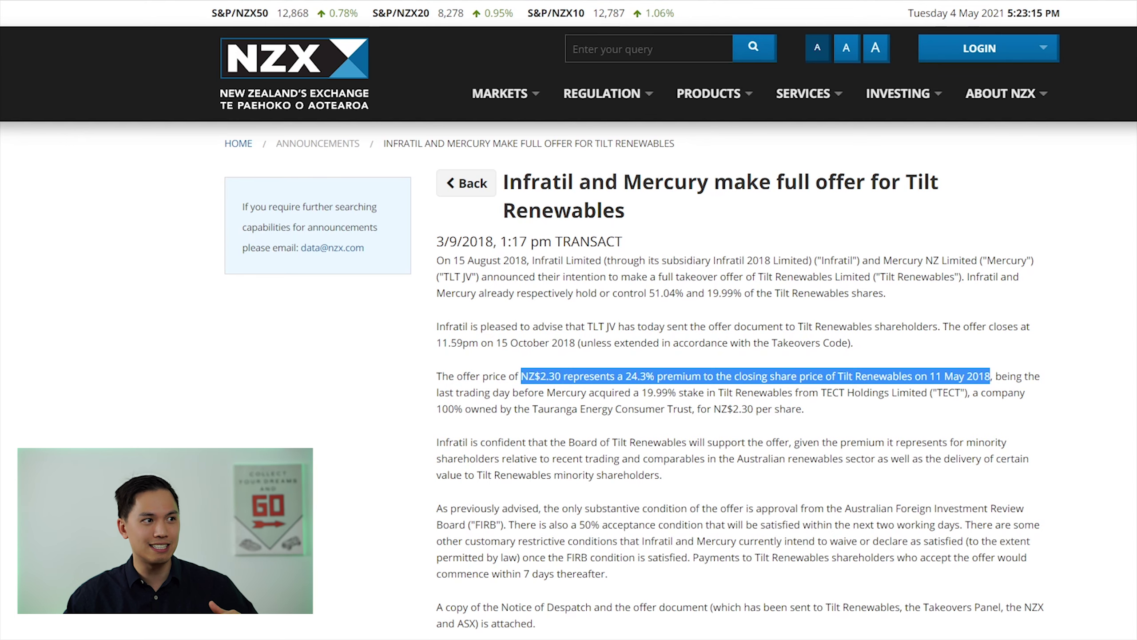
key("ctrl+Tab")
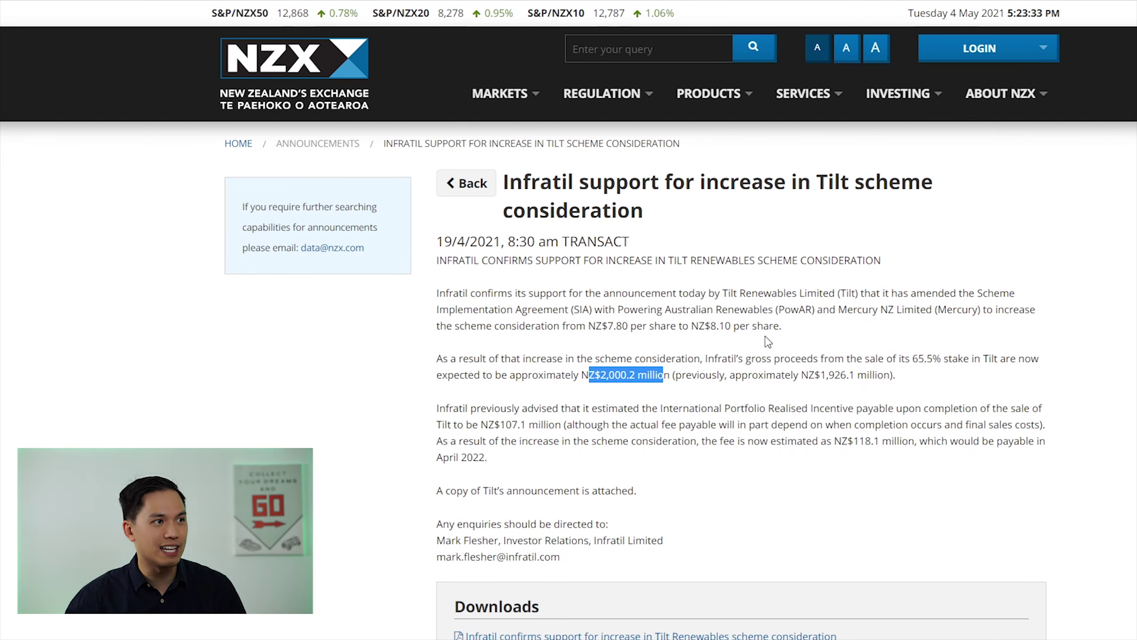
Open the Pacific Radiology stake announcement and highlight the total consideration of up to NZ$350 million
key("alt+Tab")
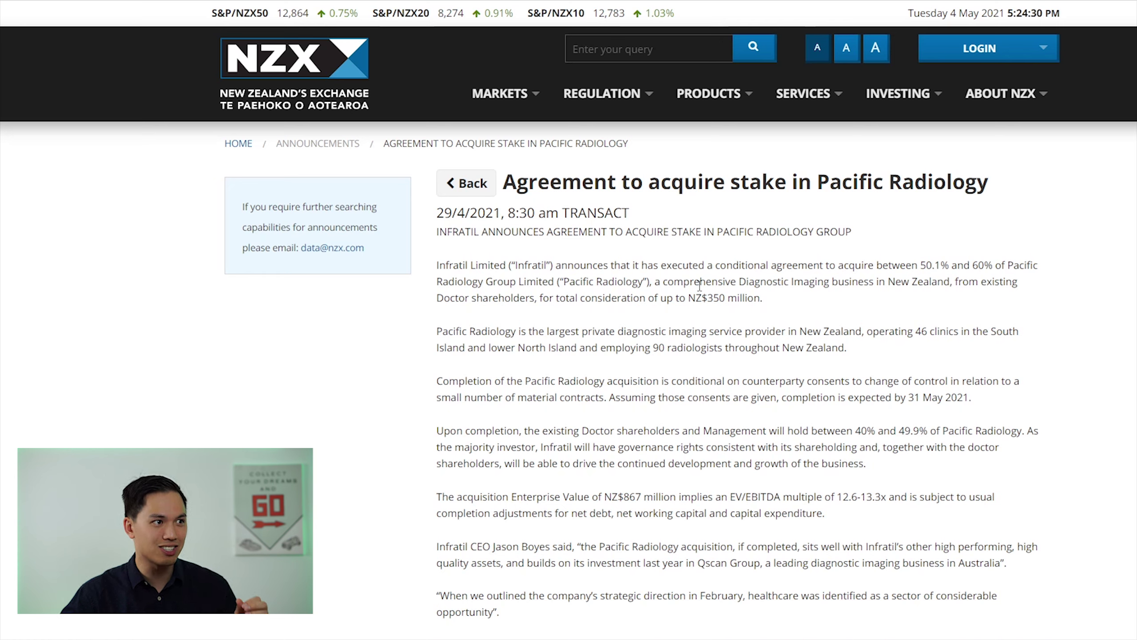
left_click_drag(559, 299, 757, 303)
left_click(764, 304)
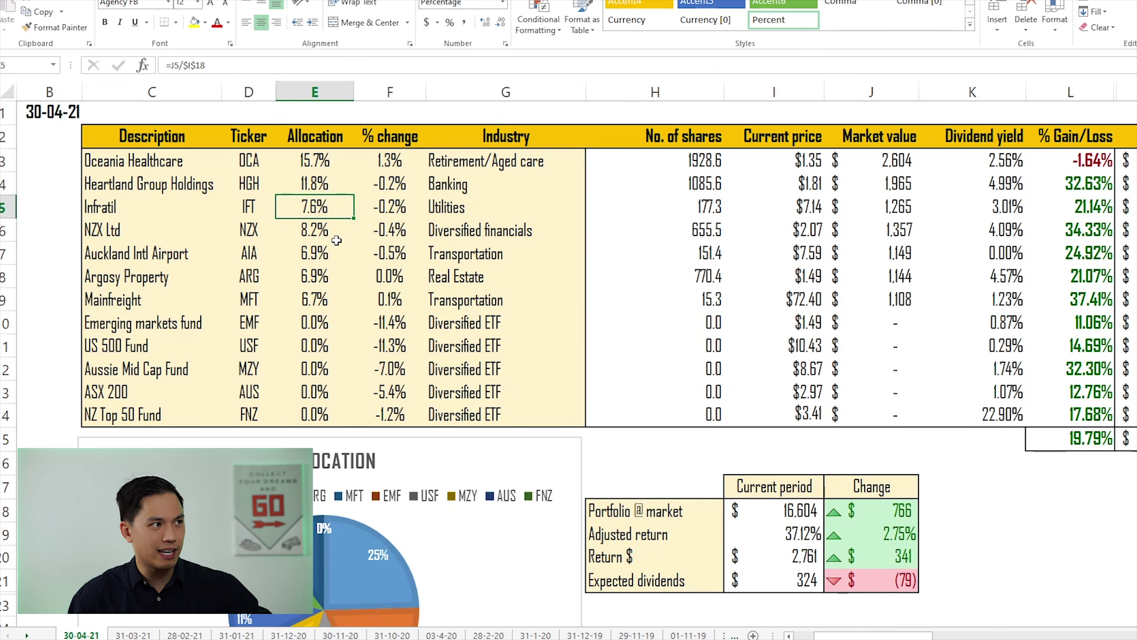
Back in the Excel sheet, go through the allocations of NZX Ltd, Auckland Intl Airport, Argosy Property and Mainfreight
left_click(307, 233)
left_click_drag(306, 233, 344, 289)
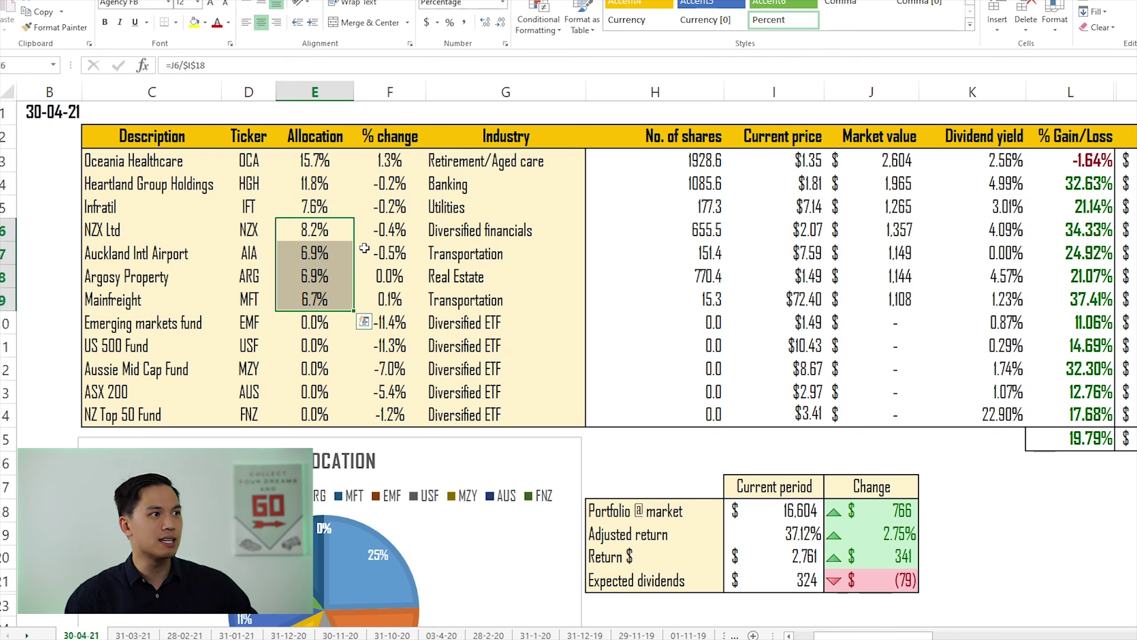
left_click(330, 230)
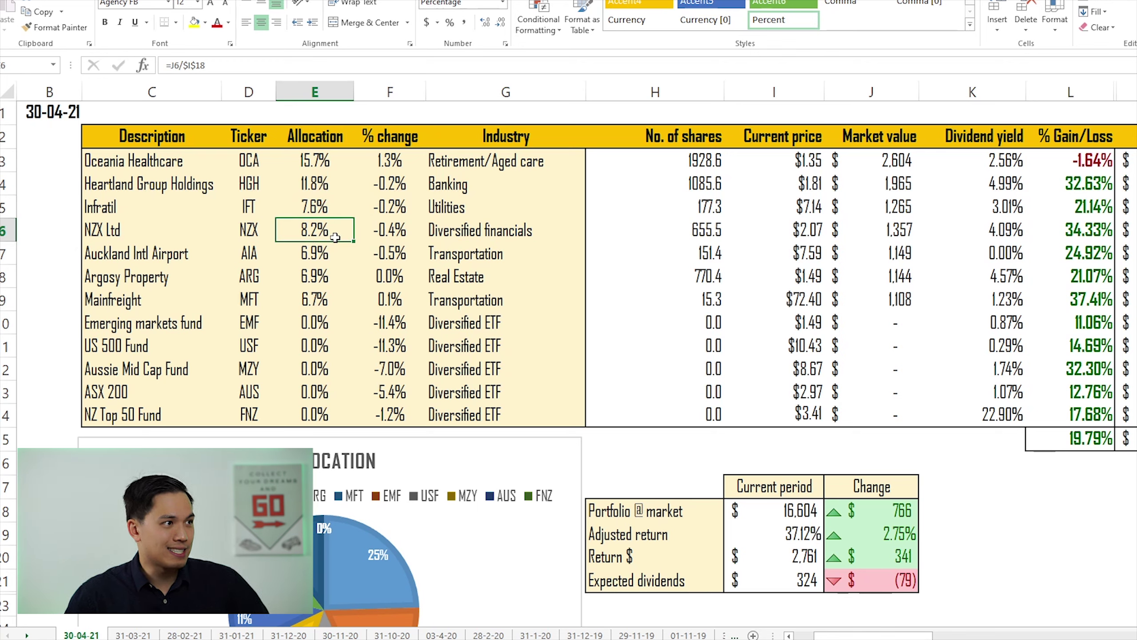
left_click(333, 254)
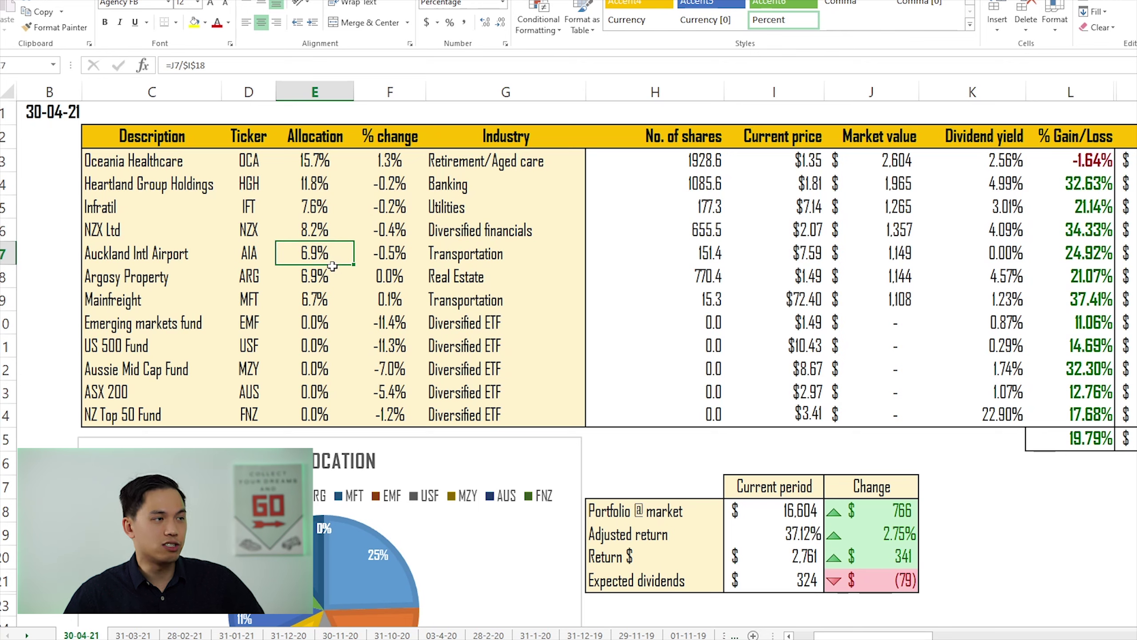
left_click(332, 275)
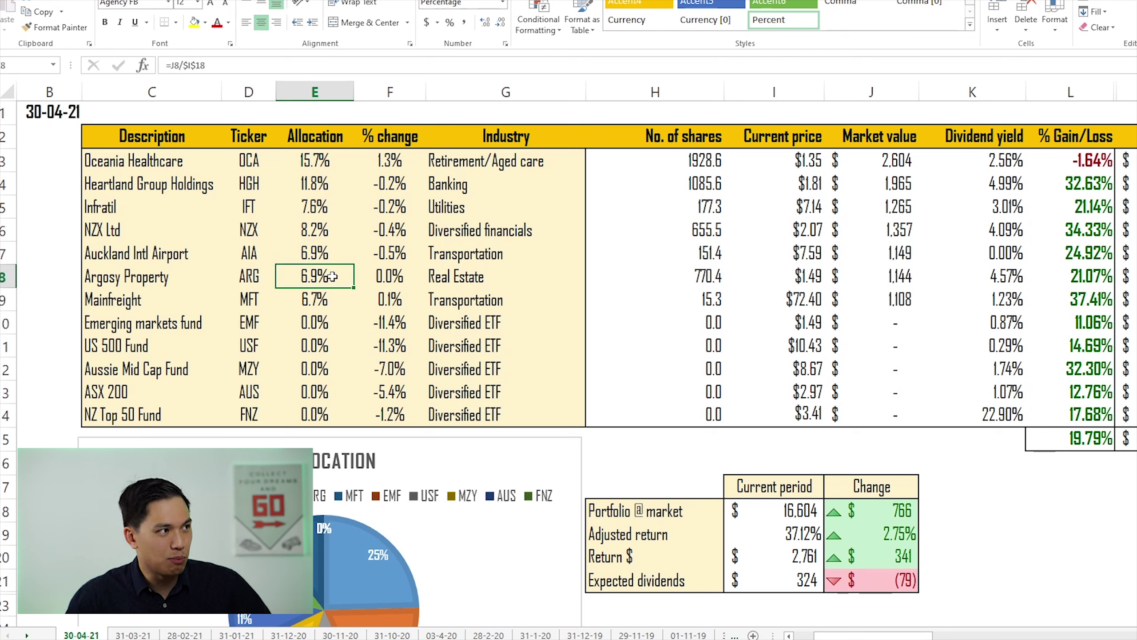
left_click(332, 301)
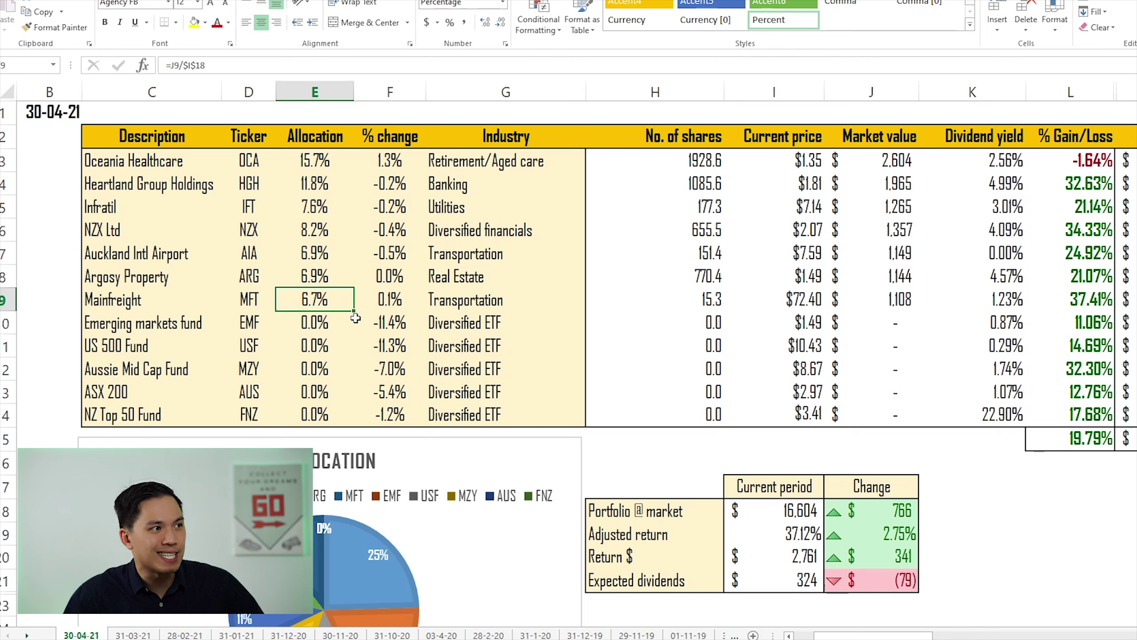
Examine the allocations of the diversified ETFs from Emerging markets fund to NZ Top 50 Fund, followed by their % change values
left_click(320, 322)
left_click_drag(319, 322, 325, 419)
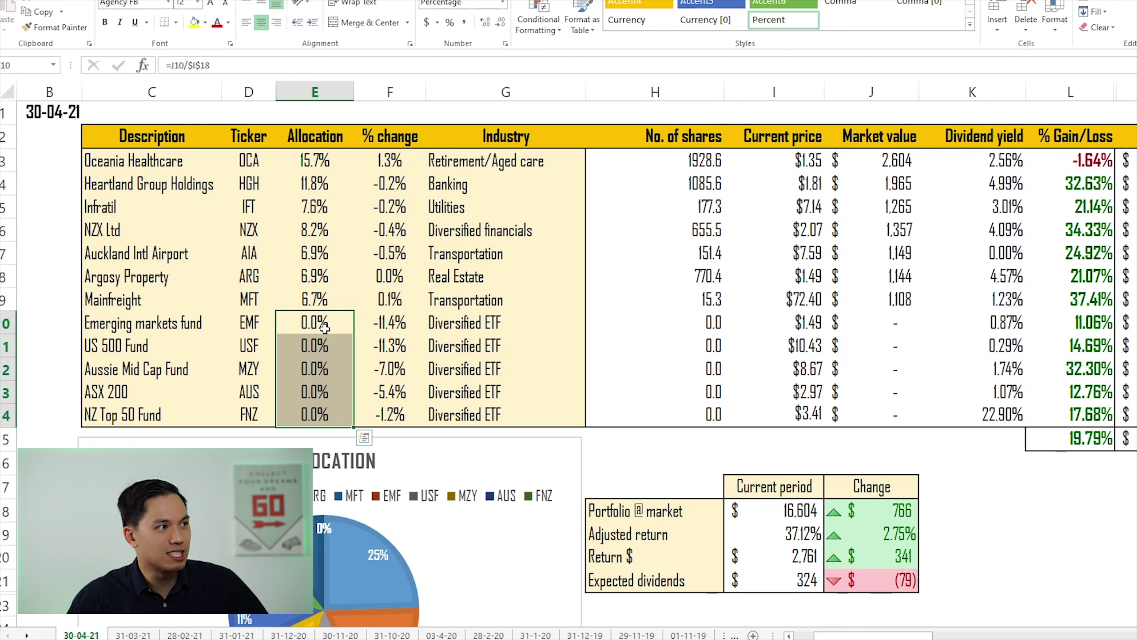
left_click(338, 333)
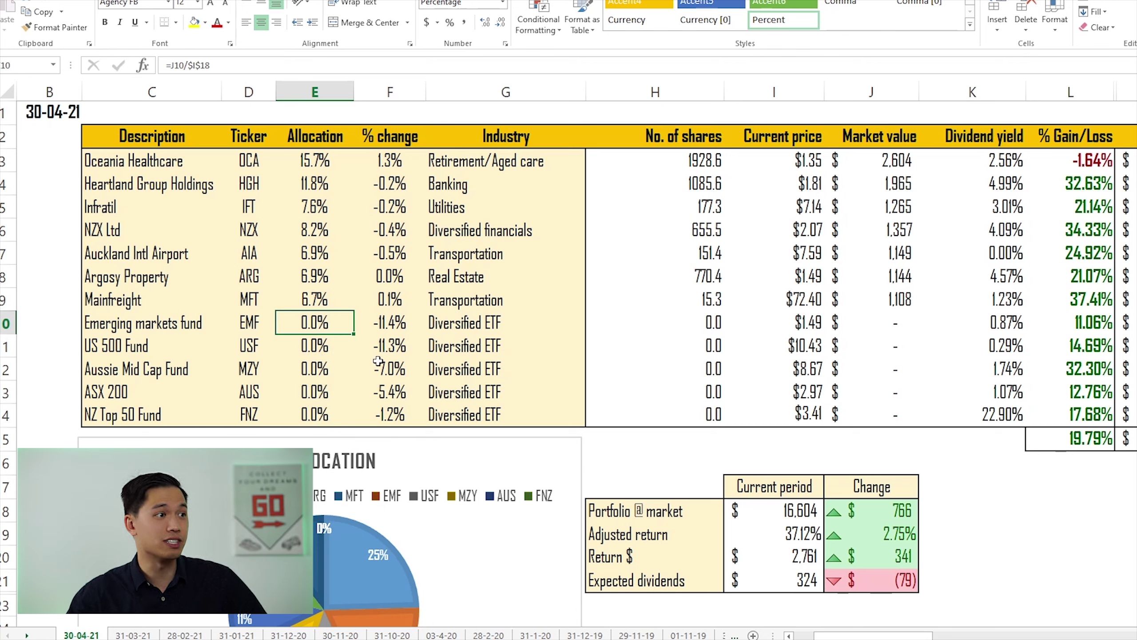
left_click(319, 362)
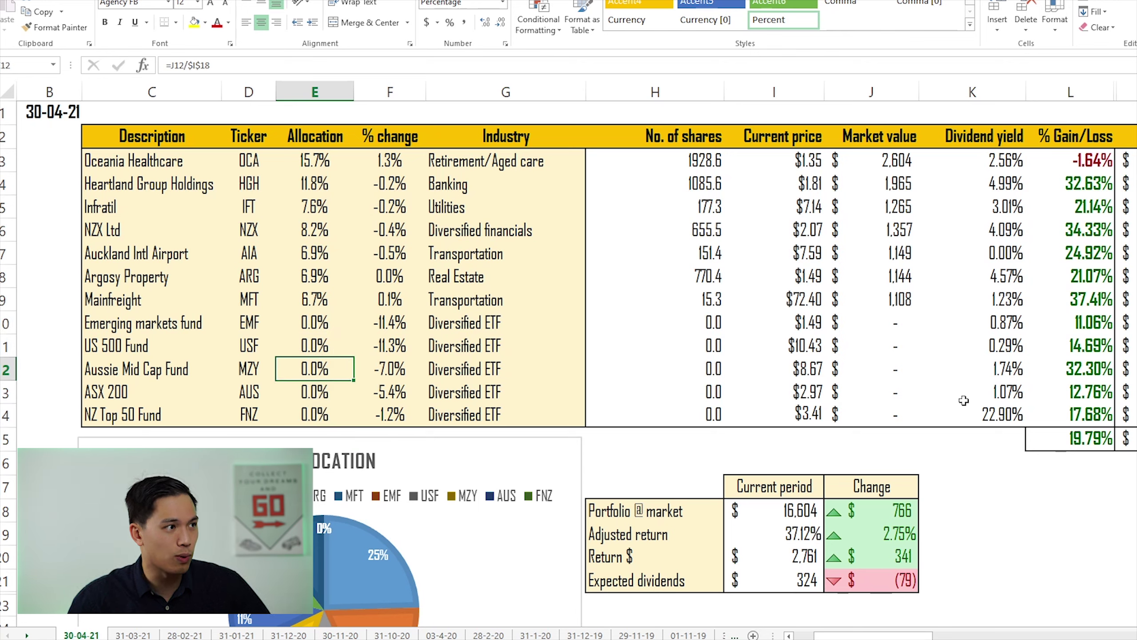
left_click(309, 398)
left_click_drag(385, 322, 400, 418)
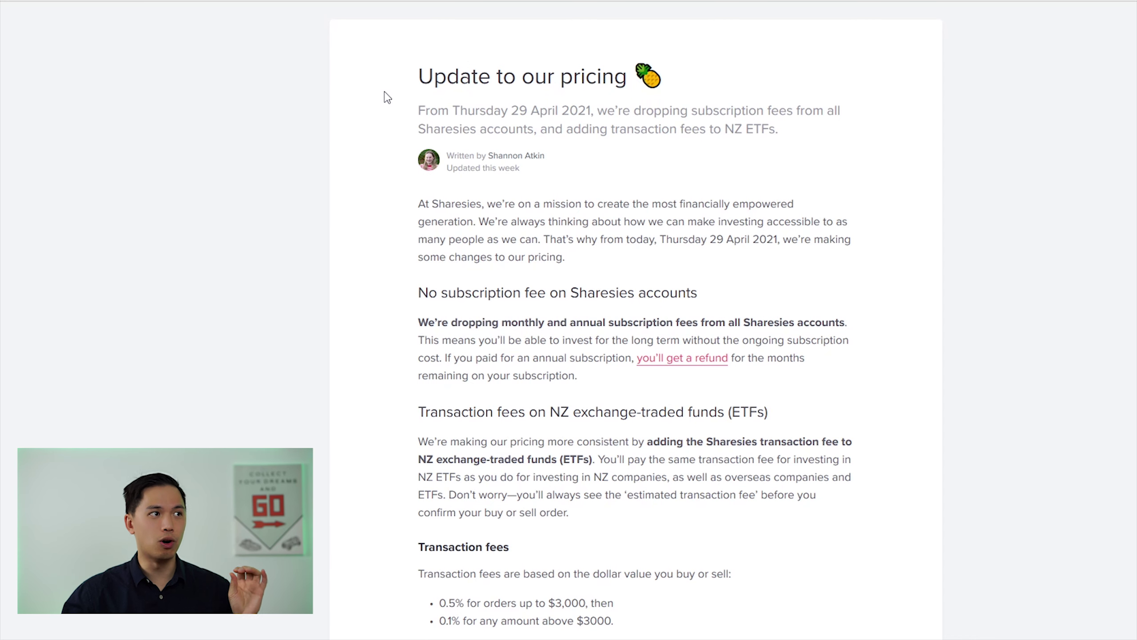
In the Sharesies pricing article, highlight the title "Update to our pricing" and the heading "No subscription fee on Sharesies accounts"
left_click_drag(419, 82, 655, 83)
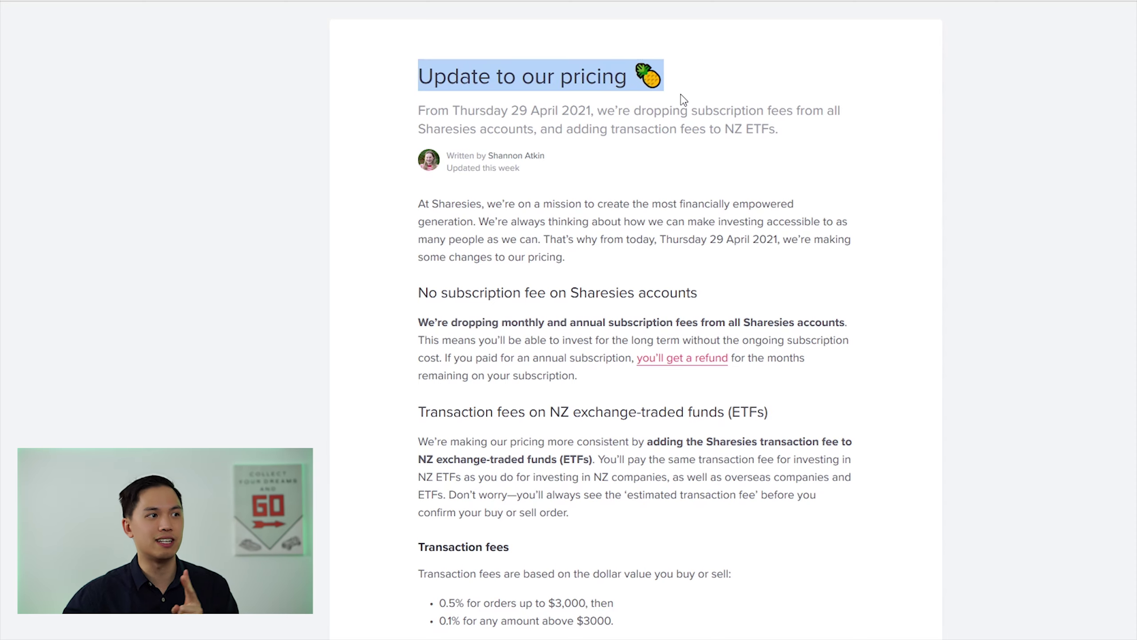
double_click(438, 294)
left_click_drag(462, 286, 719, 292)
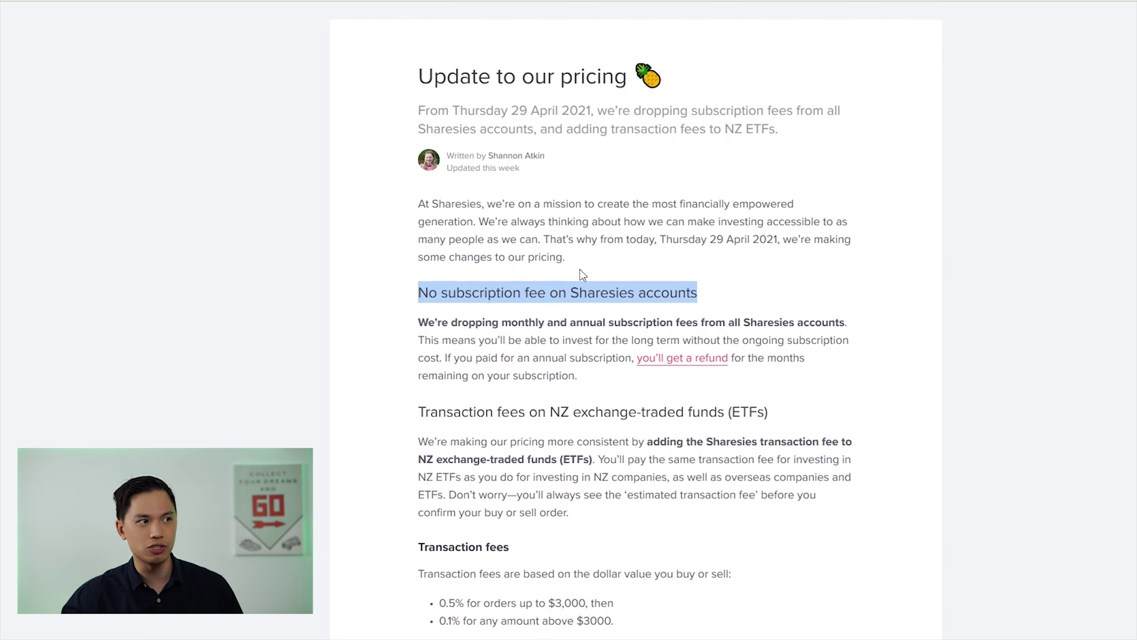
Highlight the heading "Transaction fees on NZ exchange-traded funds (ETFs)" and the transaction fee rates listed beneath it
scroll(470, 271, "down", 4)
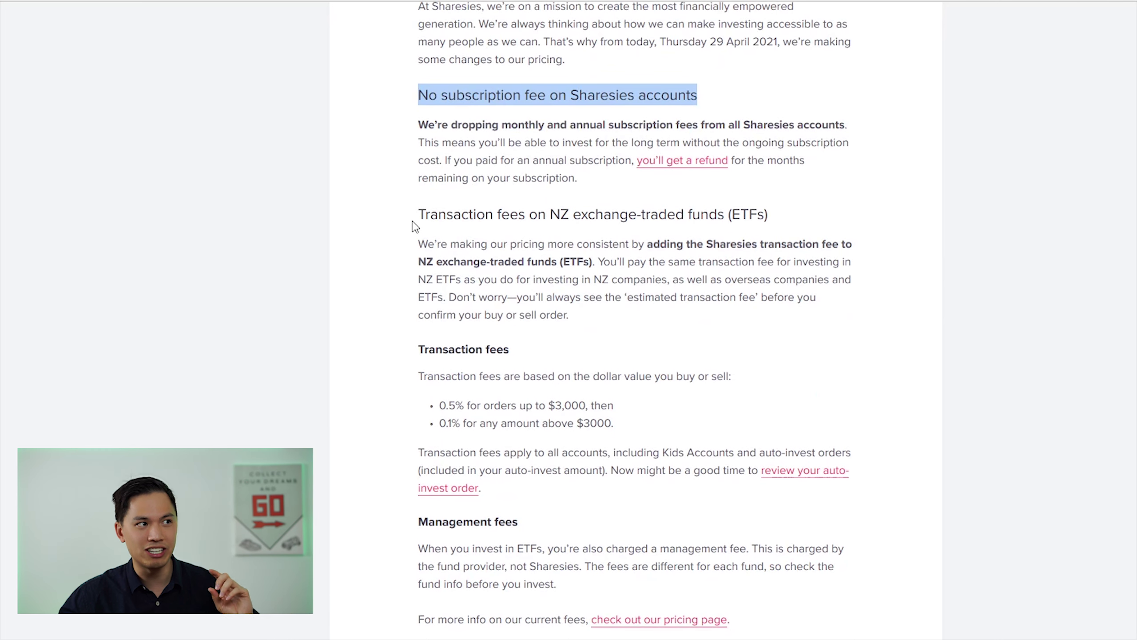
left_click_drag(418, 214, 788, 229)
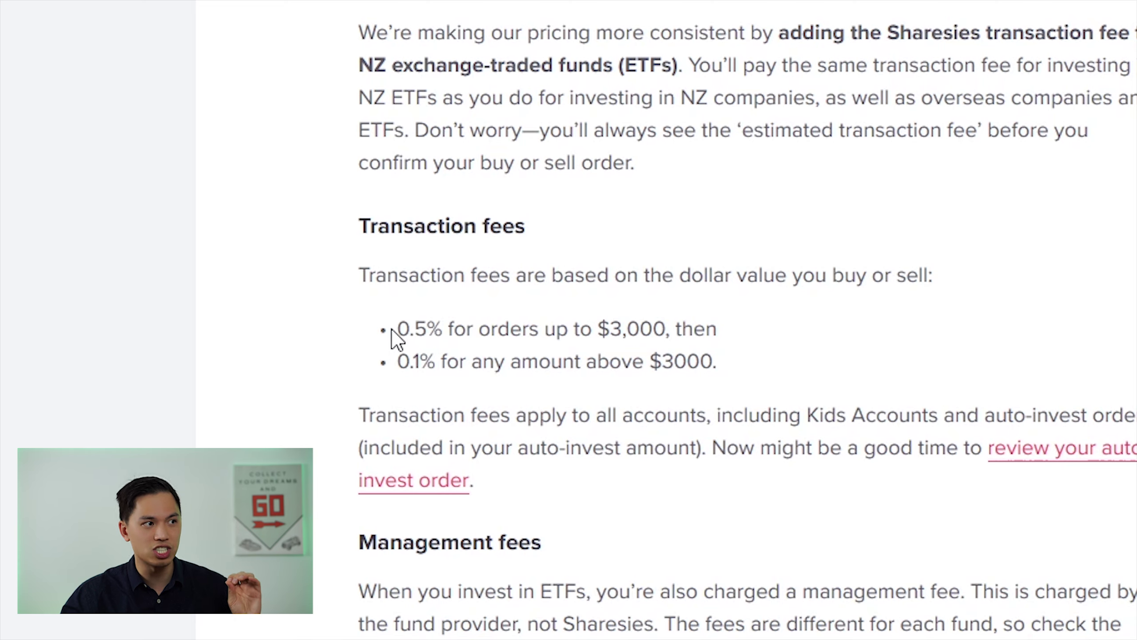
left_click_drag(437, 405, 569, 417)
left_click_drag(637, 347, 715, 338)
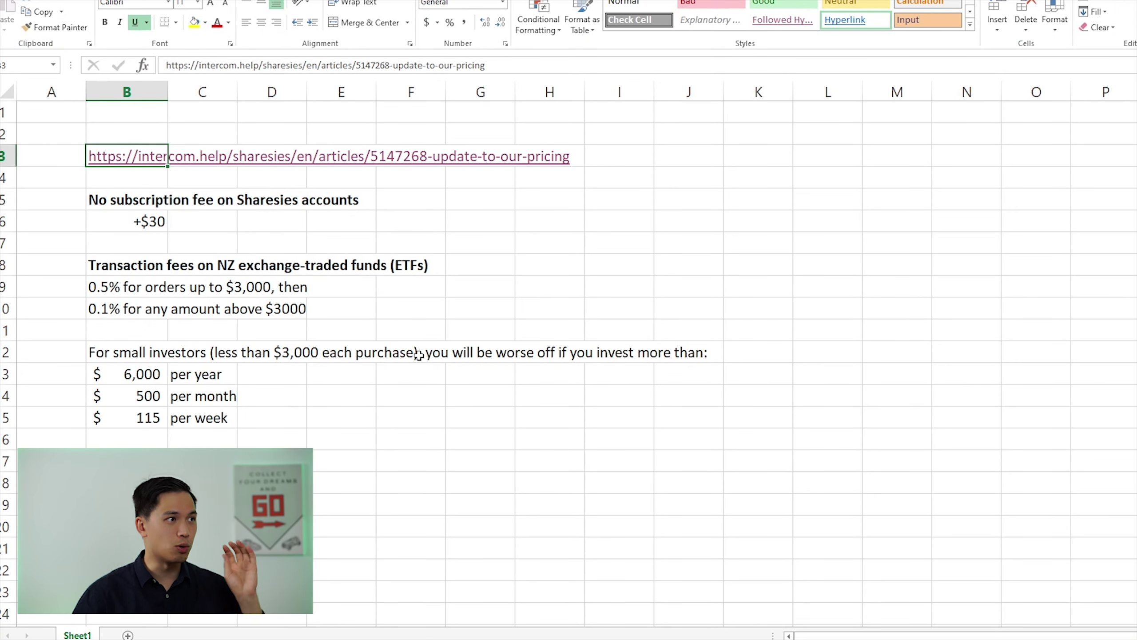
In the Excel pricing summary, go through the removed subscription fee, its yearly saving and the NZ ETF transaction fees heading
left_click(137, 198)
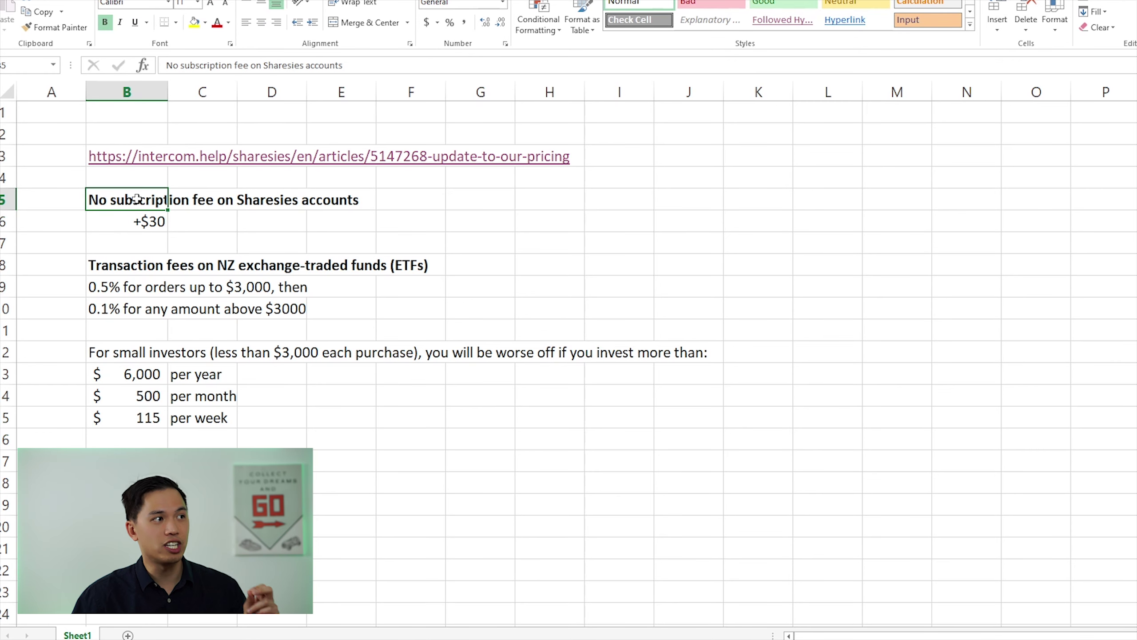
left_click(137, 224)
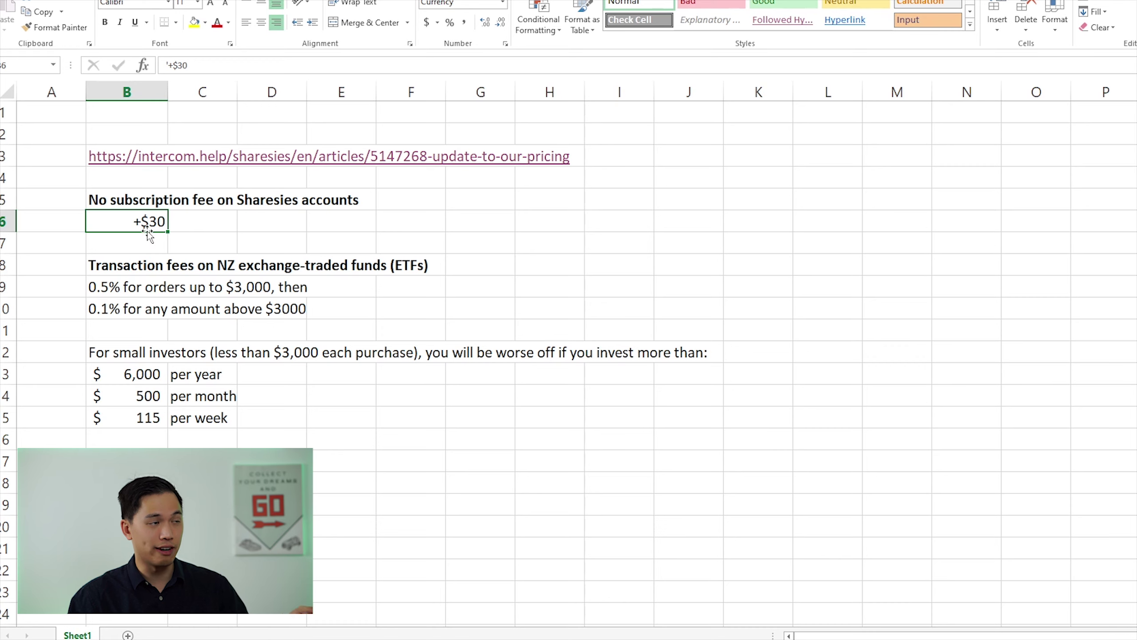
left_click(137, 268)
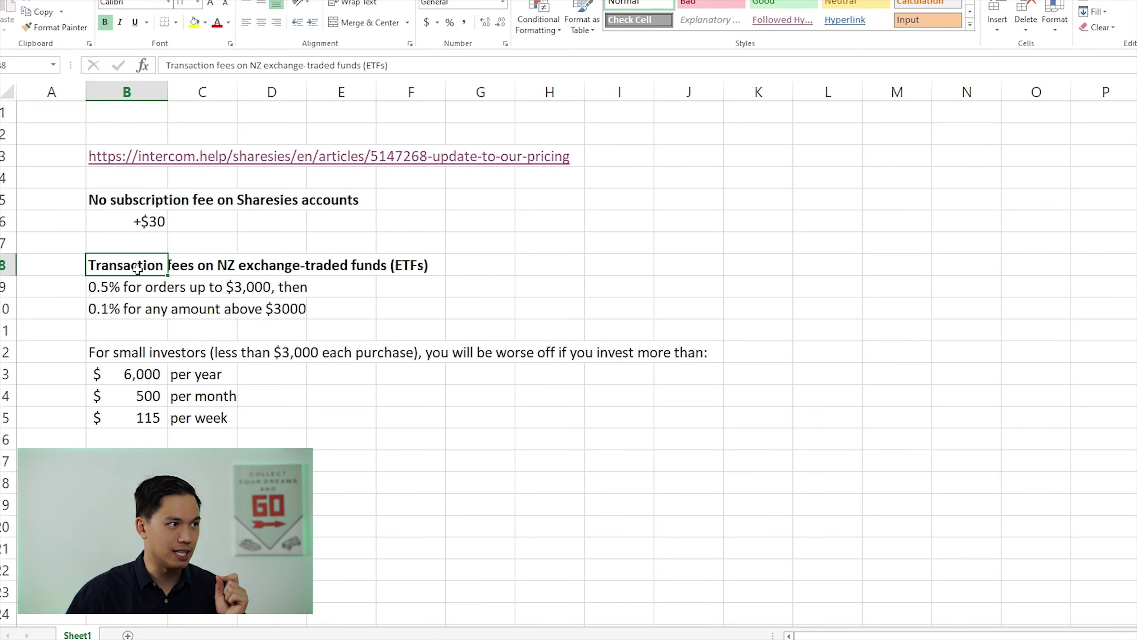
Examine the small-investor note and its per-year, per-month and per-week break-even amounts, ending back on the monthly one
left_click(143, 354)
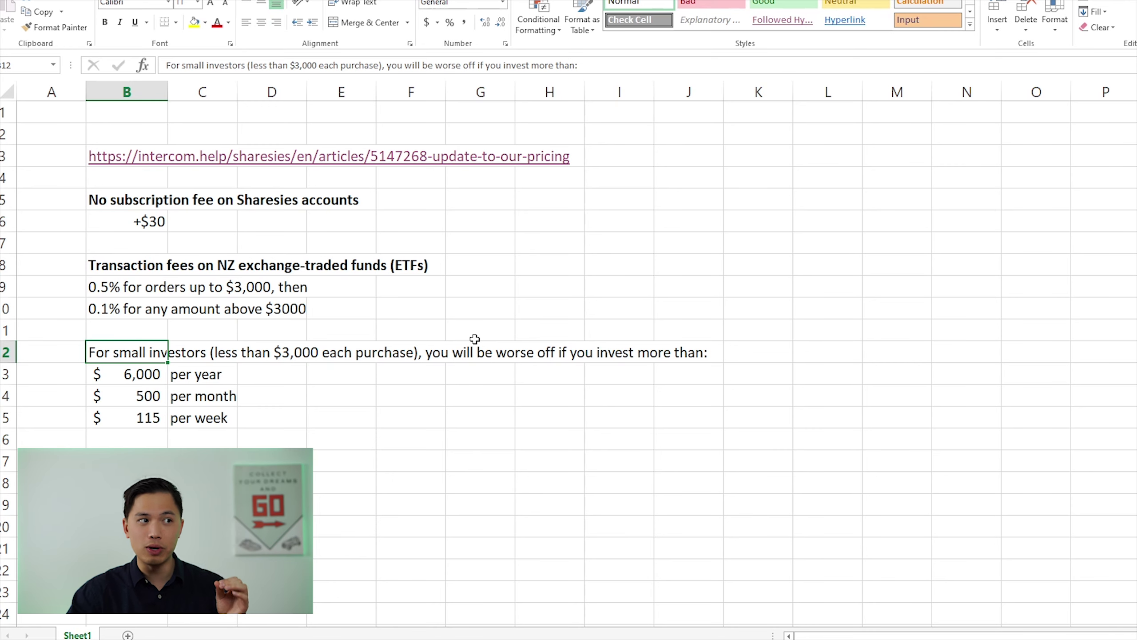
left_click(124, 378)
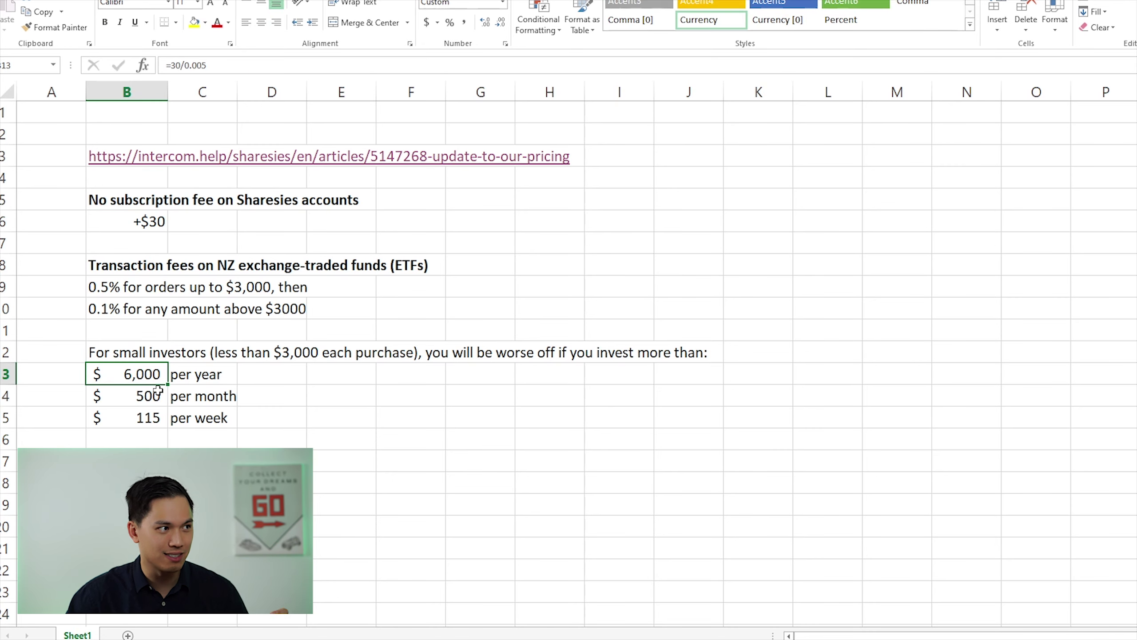
left_click(152, 403)
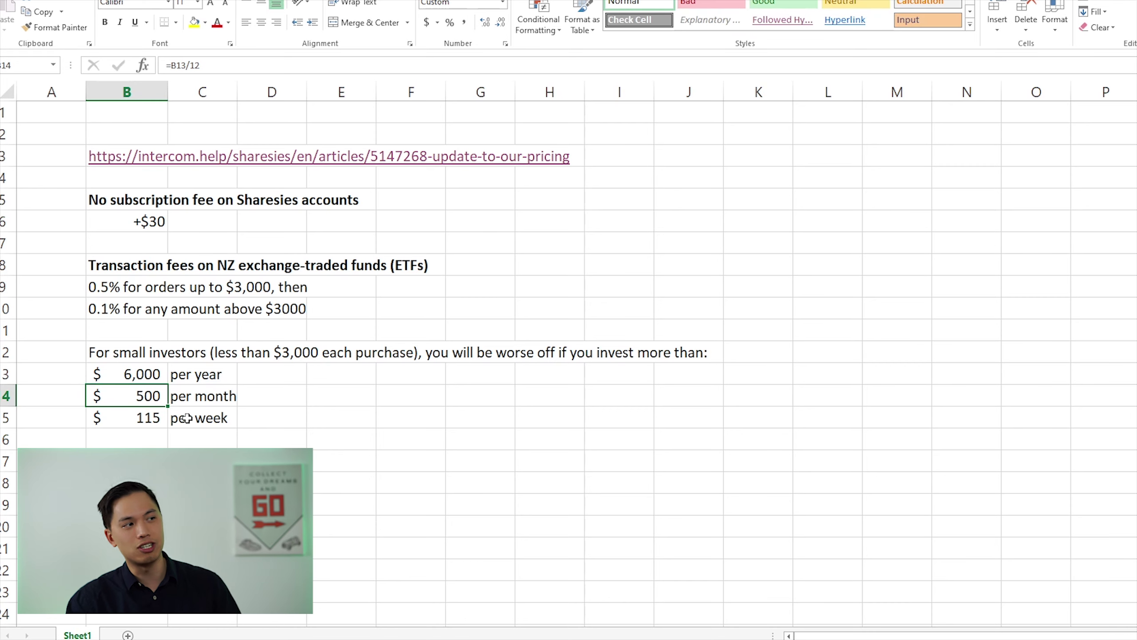
left_click(148, 412)
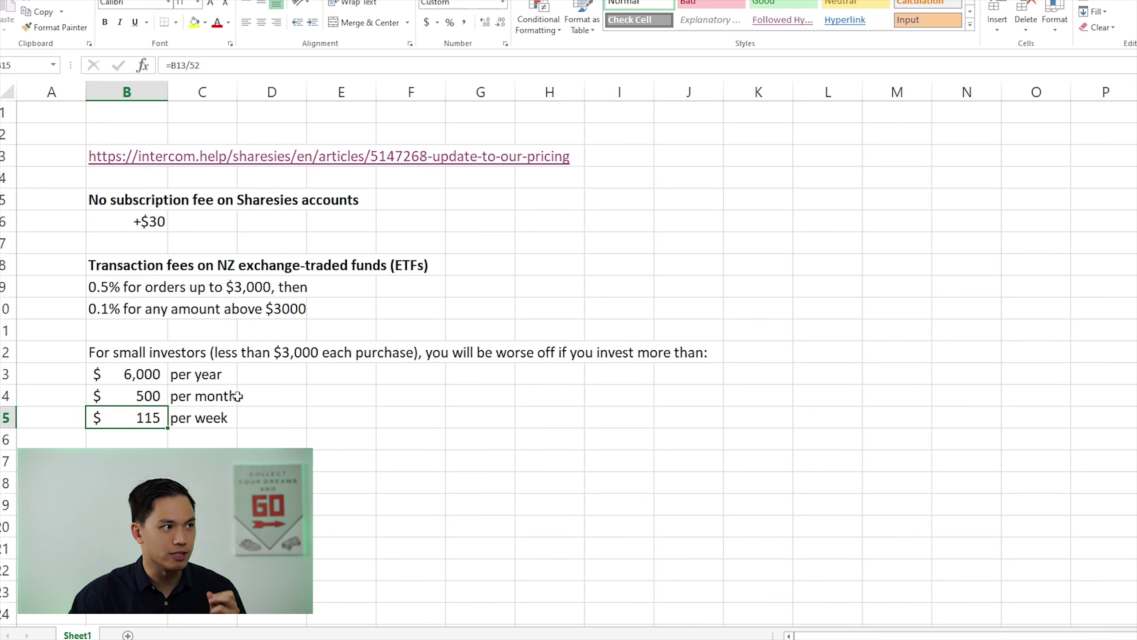
left_click(141, 394)
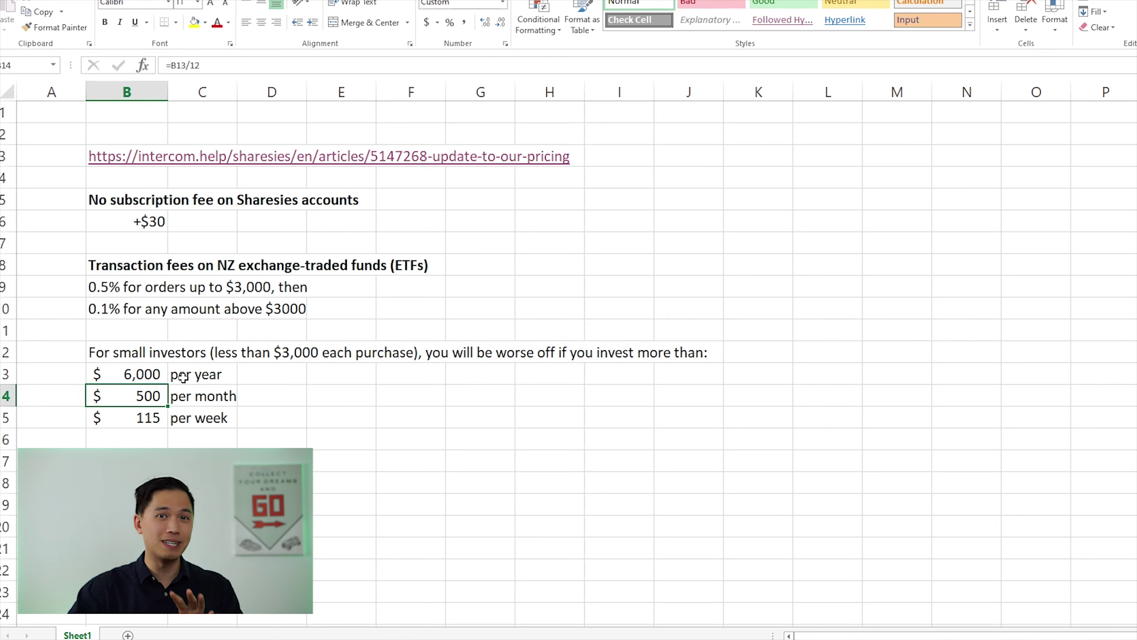